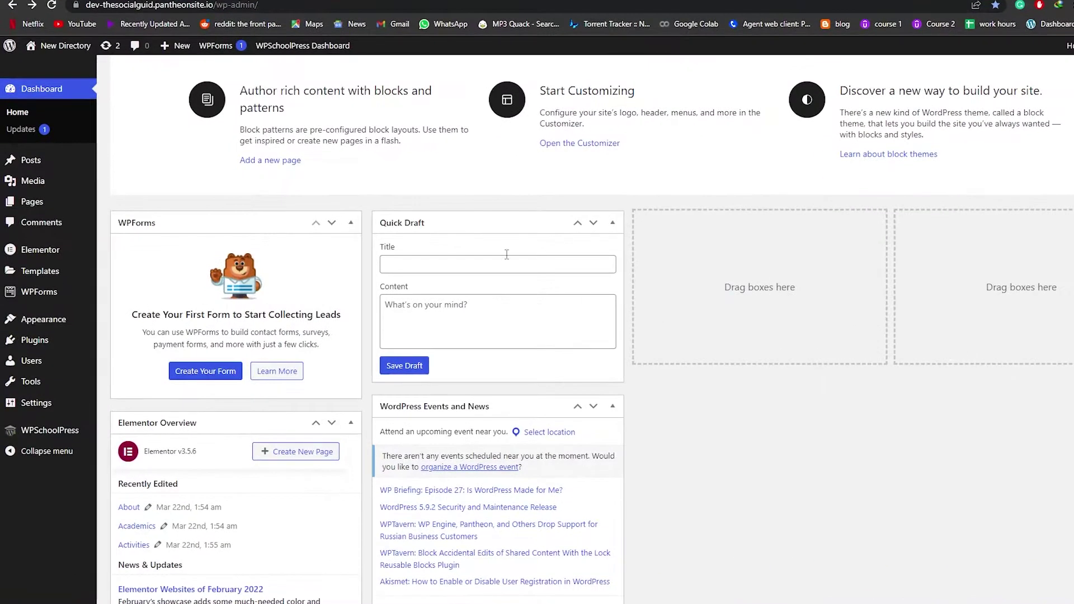
- Visit the live site from the dashboard and look through the homepage down to its footer
{"action": "mouse_move", "coordinate": [49, 66]}
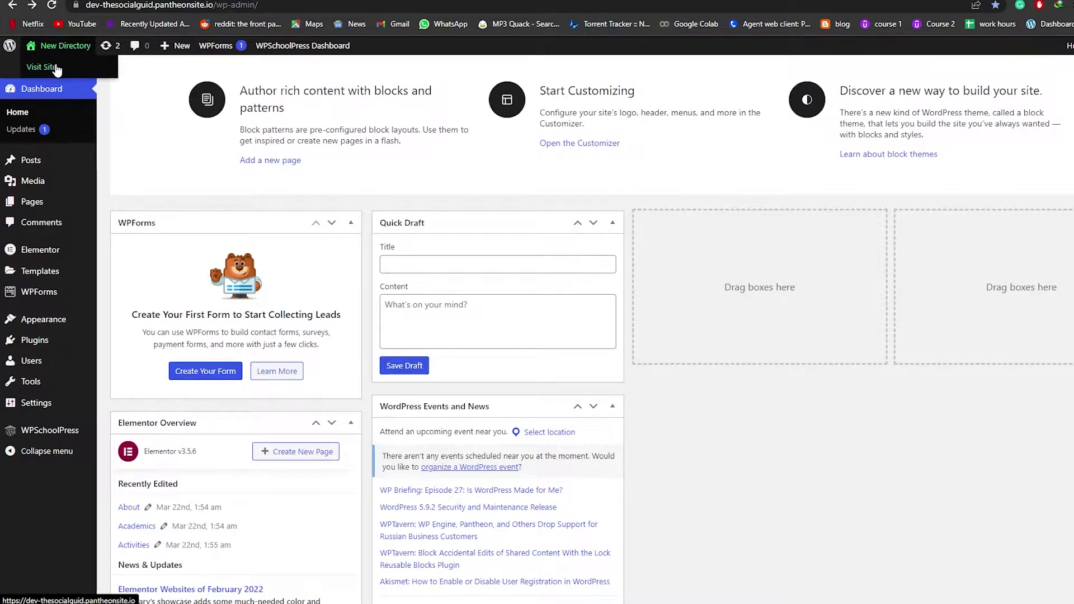
{"action": "left_click", "coordinate": [54, 56]}
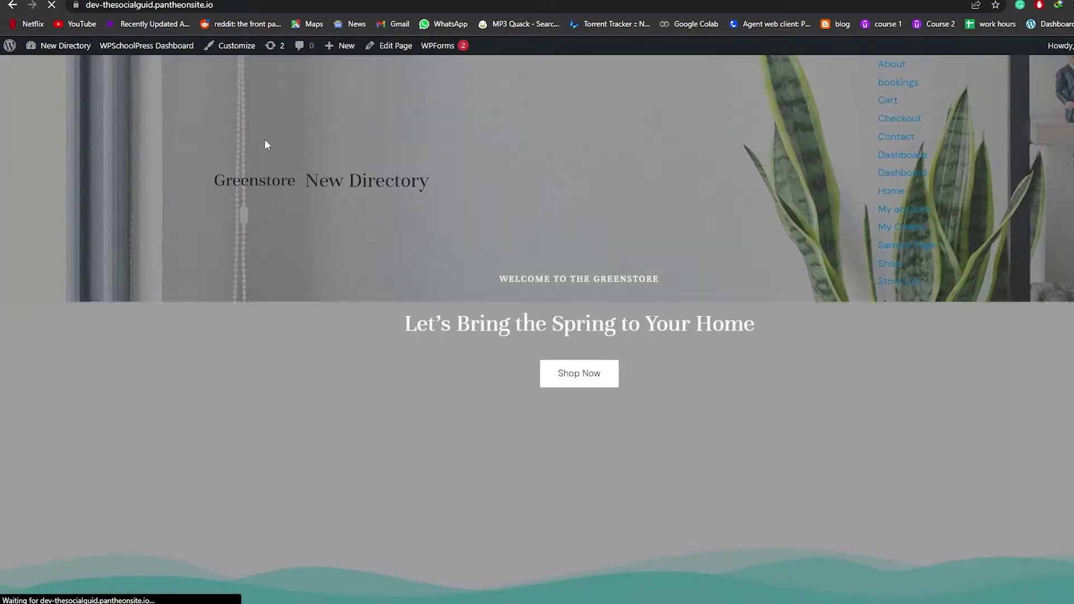
{"action": "scroll", "coordinate": [525, 220], "scroll_direction": "down", "scroll_amount": 15}
{"action": "scroll", "coordinate": [523, 213], "scroll_direction": "down", "scroll_amount": 6}
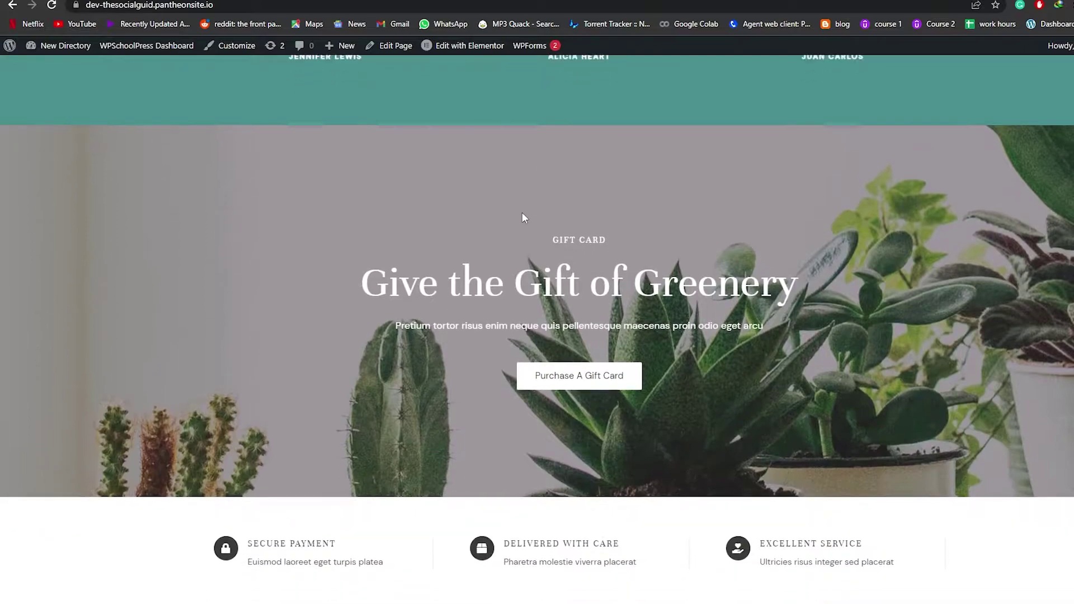
{"action": "scroll", "coordinate": [482, 230], "scroll_direction": "up", "scroll_amount": 18}
{"action": "scroll", "coordinate": [433, 284], "scroll_direction": "up", "scroll_amount": 5}
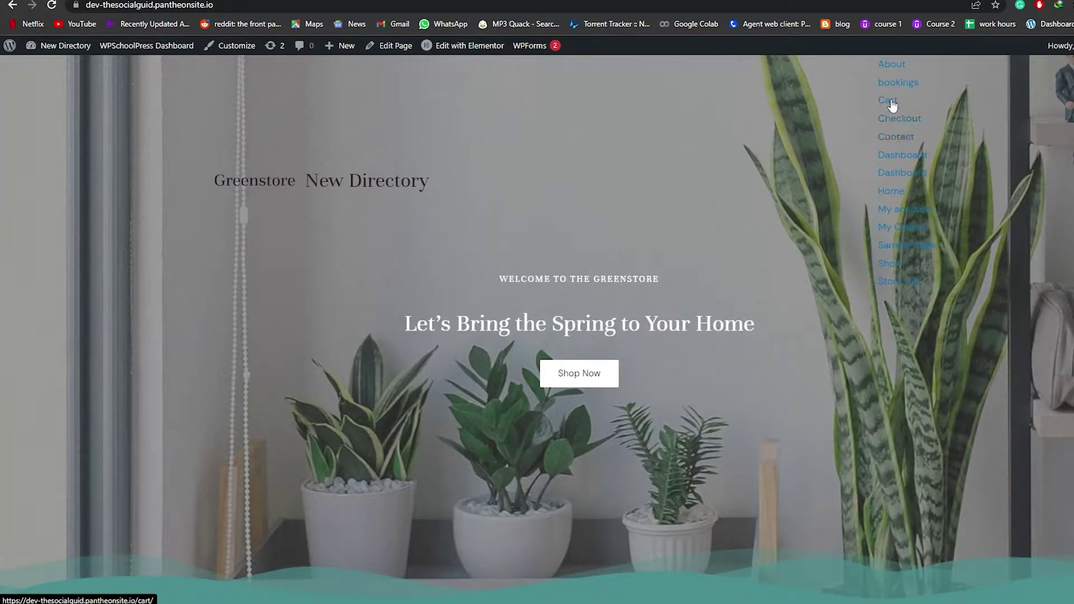
{"action": "scroll", "coordinate": [702, 284], "scroll_direction": "down", "scroll_amount": 8}
{"action": "scroll", "coordinate": [702, 283], "scroll_direction": "down", "scroll_amount": 1}
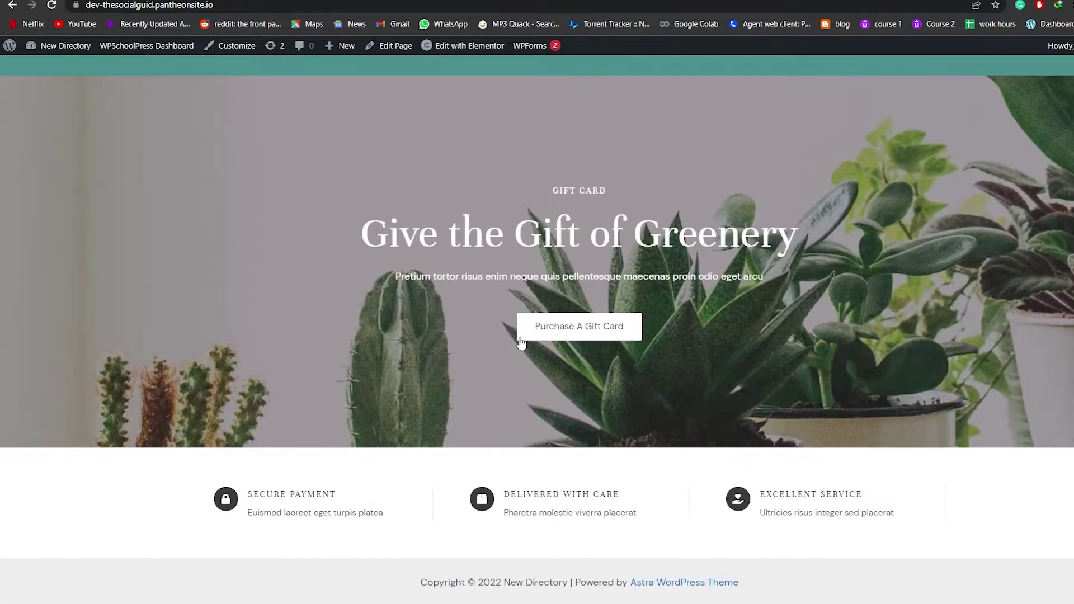
- Try the homepage's Purchase A Gift Card and Shop Now links
{"action": "left_click", "coordinate": [574, 330]}
{"action": "scroll", "coordinate": [568, 168], "scroll_direction": "down", "scroll_amount": 5}
{"action": "scroll", "coordinate": [575, 215], "scroll_direction": "up", "scroll_amount": 4}
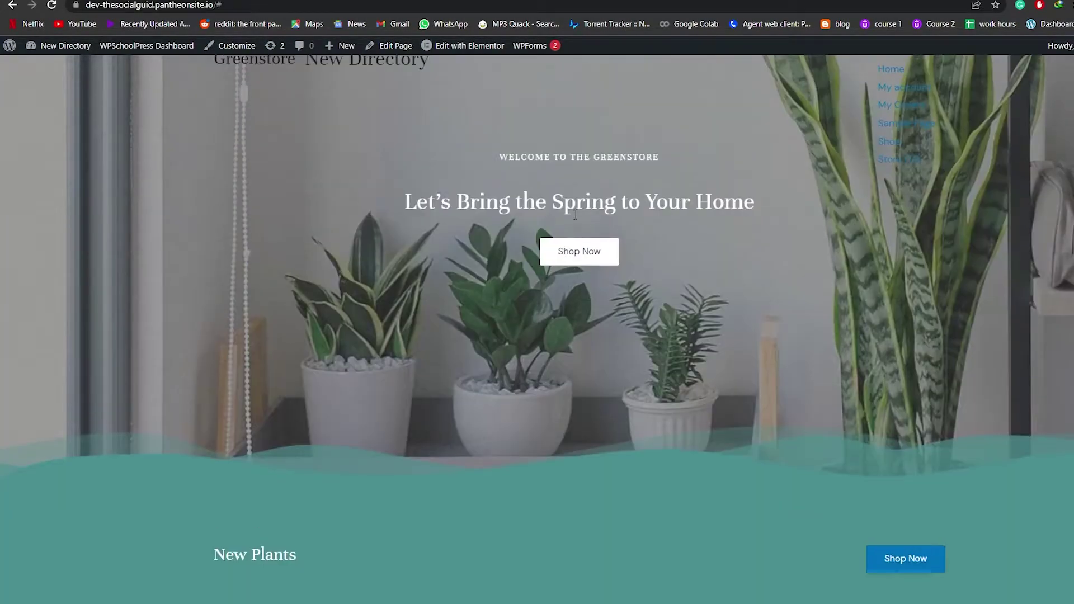
{"action": "left_click", "coordinate": [578, 251]}
- Open the store's Shop page and add the Alocasia Regal Shield plant to the cart
{"action": "mouse_move", "coordinate": [66, 53]}
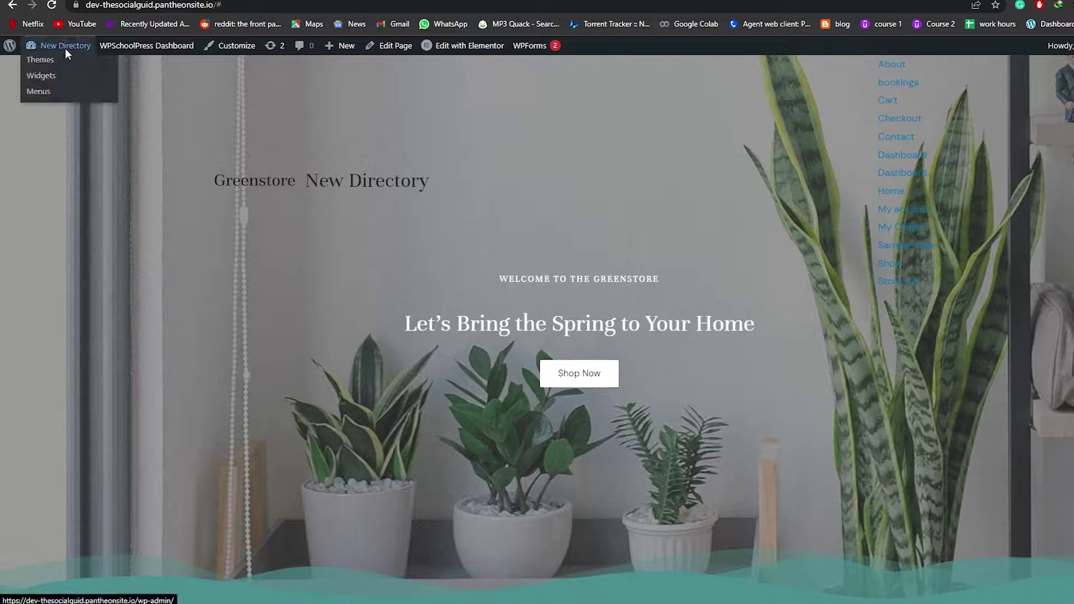
{"action": "left_click", "coordinate": [16, 6]}
{"action": "key", "text": "alt+Left"}
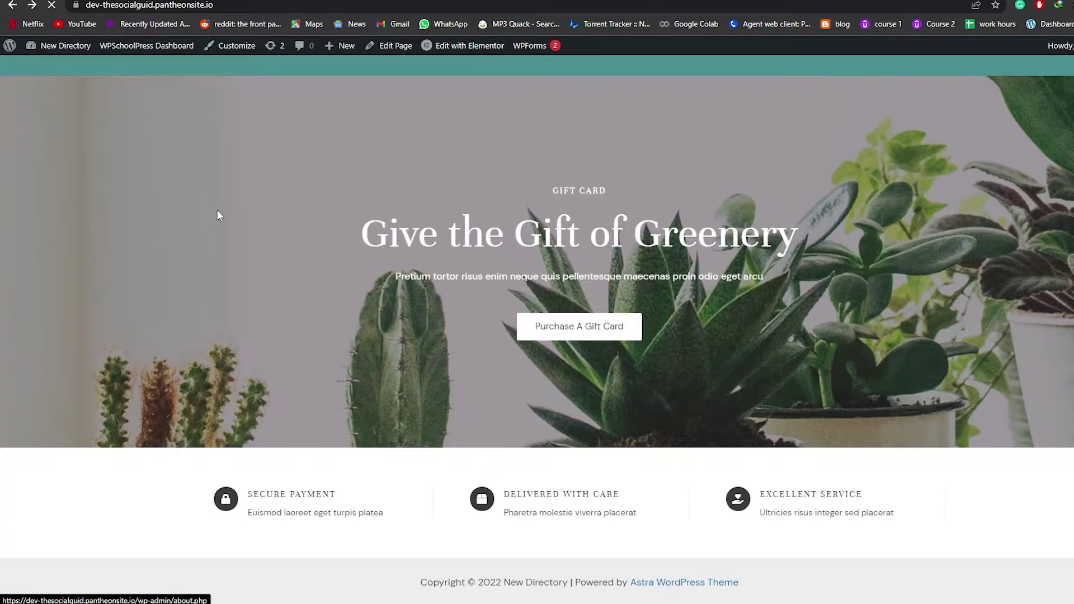
{"action": "key", "text": "alt+Left"}
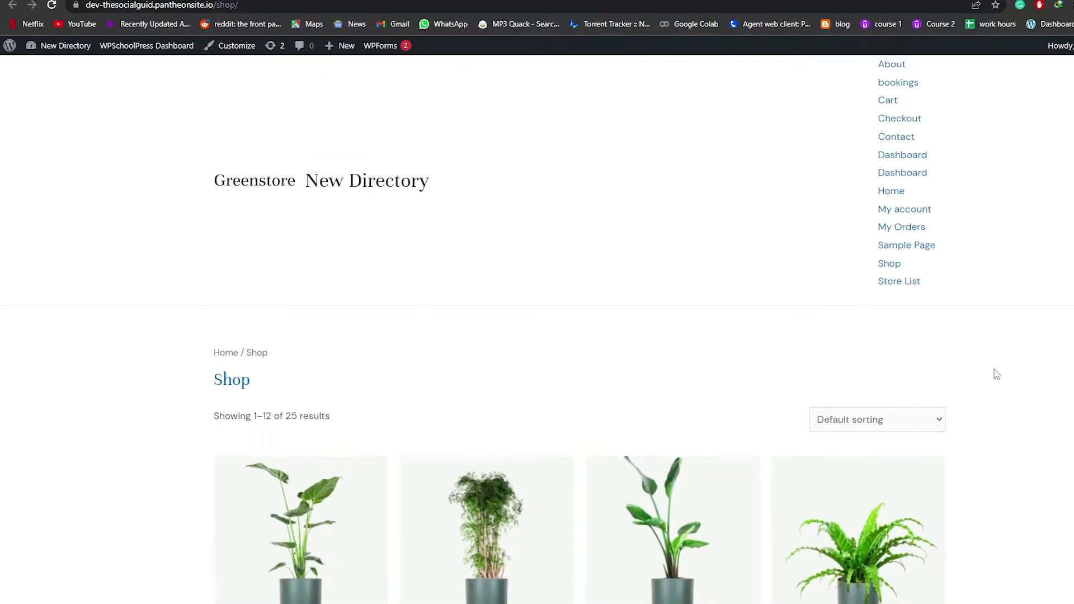
{"action": "scroll", "coordinate": [997, 375], "scroll_direction": "down", "scroll_amount": 8}
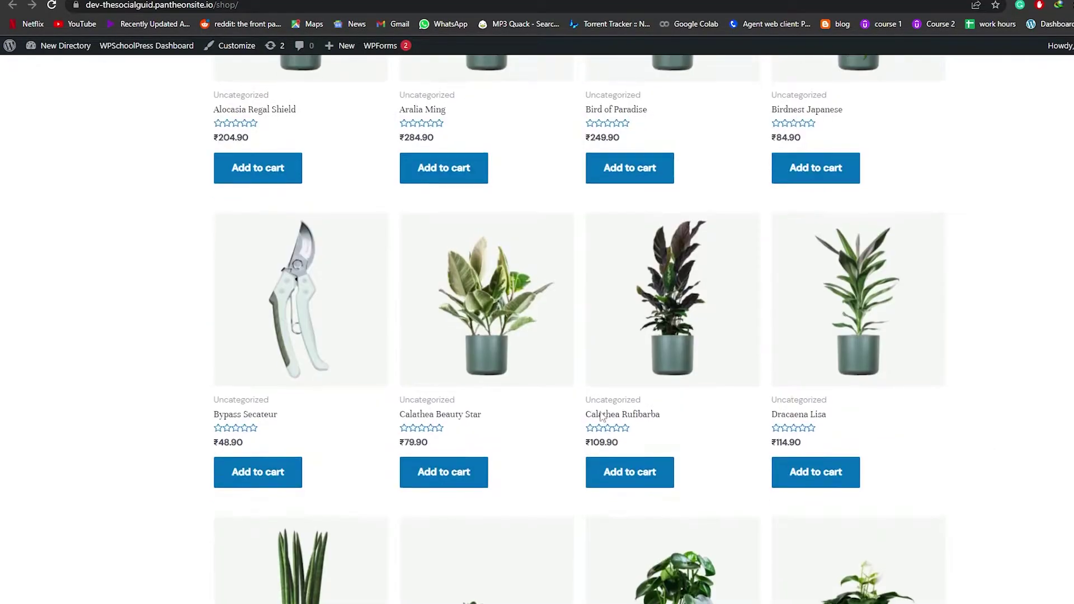
{"action": "scroll", "coordinate": [997, 424], "scroll_direction": "up", "scroll_amount": 4}
{"action": "left_click", "coordinate": [259, 411]}
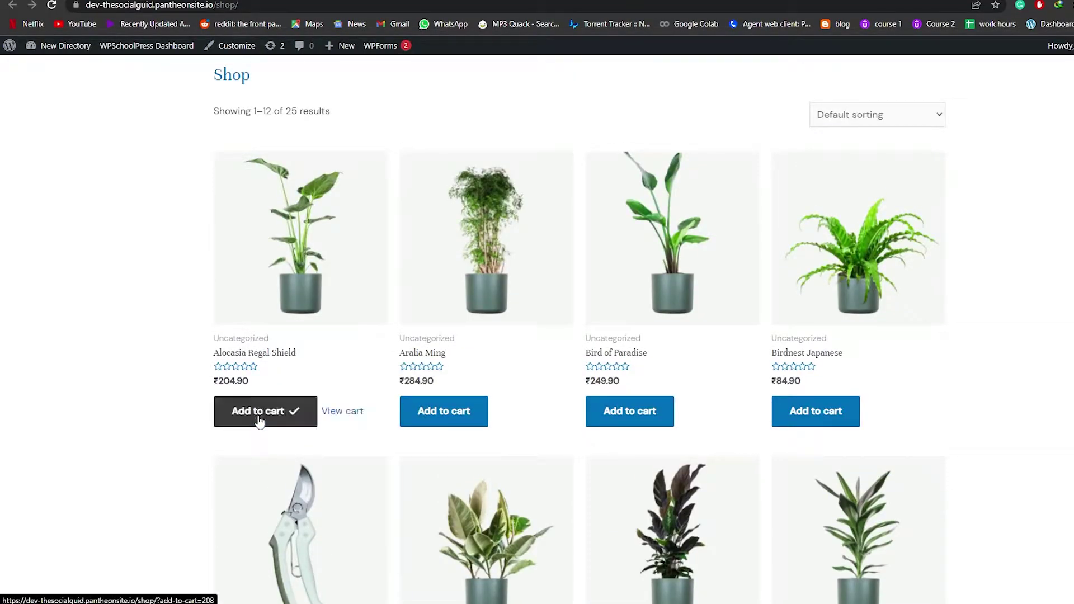
- View the cart and proceed to checkout with the Alocasia Regal Shield
{"action": "left_click", "coordinate": [348, 413]}
{"action": "scroll", "coordinate": [750, 496], "scroll_direction": "down", "scroll_amount": 2}
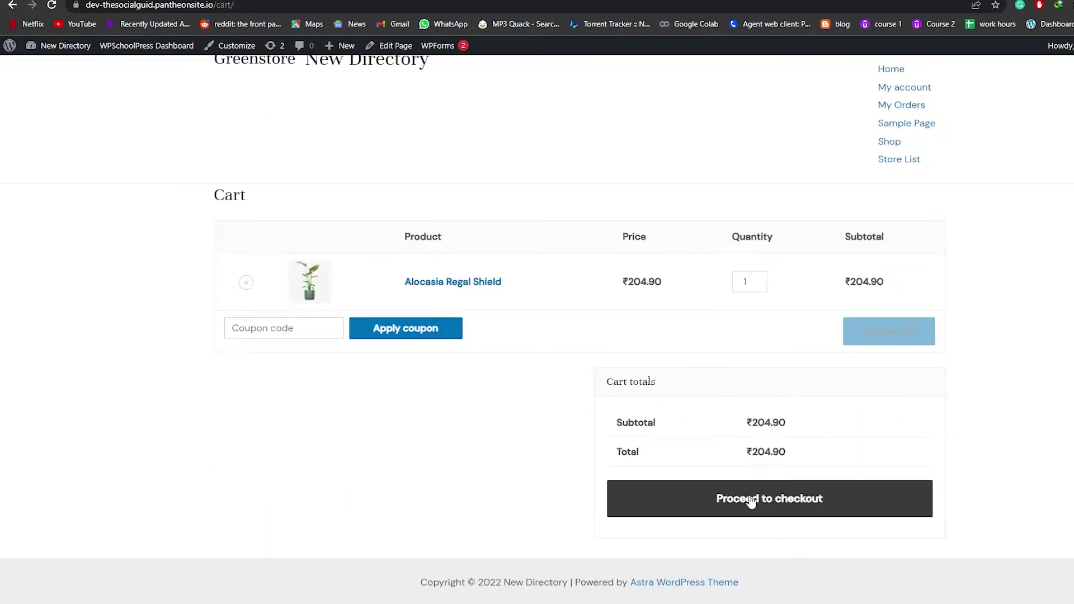
{"action": "left_click", "coordinate": [750, 497]}
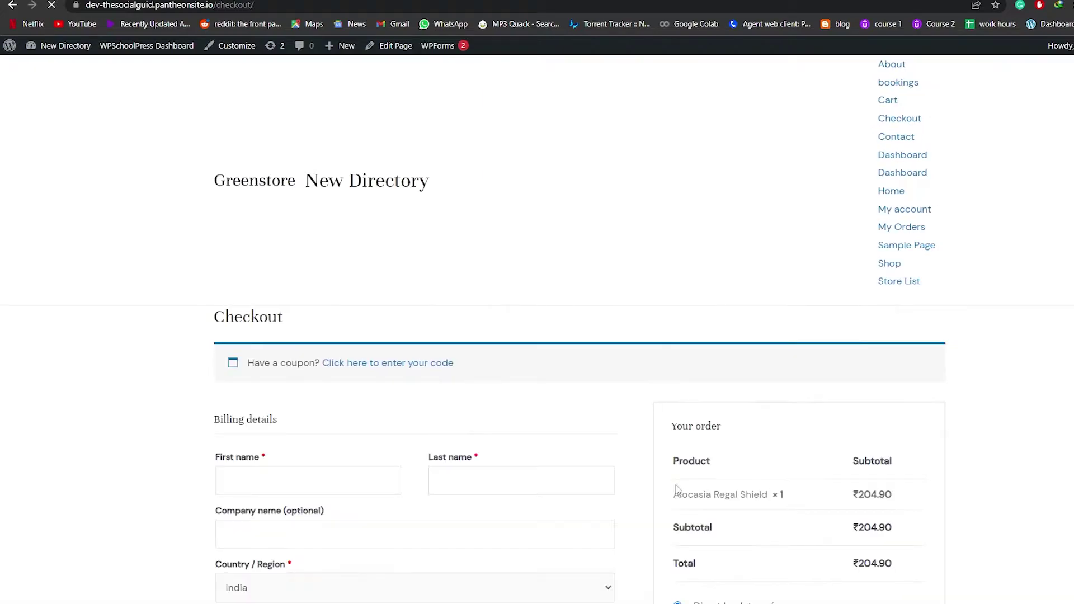
- Examine the default checkout page's billing fields, order summary and payment methods
{"action": "scroll", "coordinate": [365, 441], "scroll_direction": "down", "scroll_amount": 4}
{"action": "scroll", "coordinate": [830, 300], "scroll_direction": "down", "scroll_amount": 5}
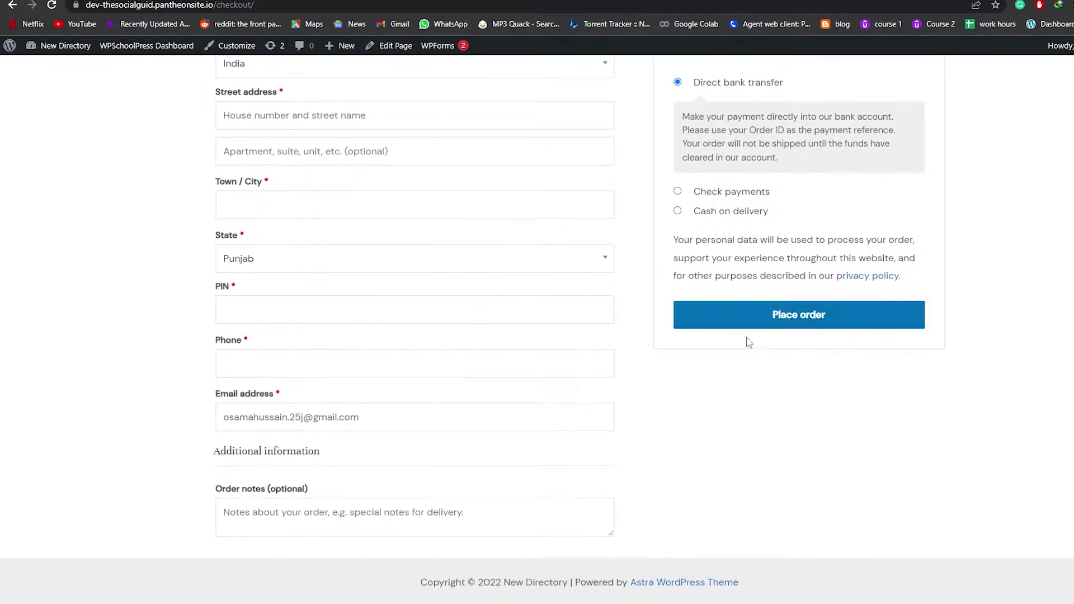
{"action": "scroll", "coordinate": [664, 374], "scroll_direction": "up", "scroll_amount": 5}
{"action": "scroll", "coordinate": [638, 373], "scroll_direction": "down", "scroll_amount": 1}
{"action": "scroll", "coordinate": [616, 372], "scroll_direction": "up", "scroll_amount": 5}
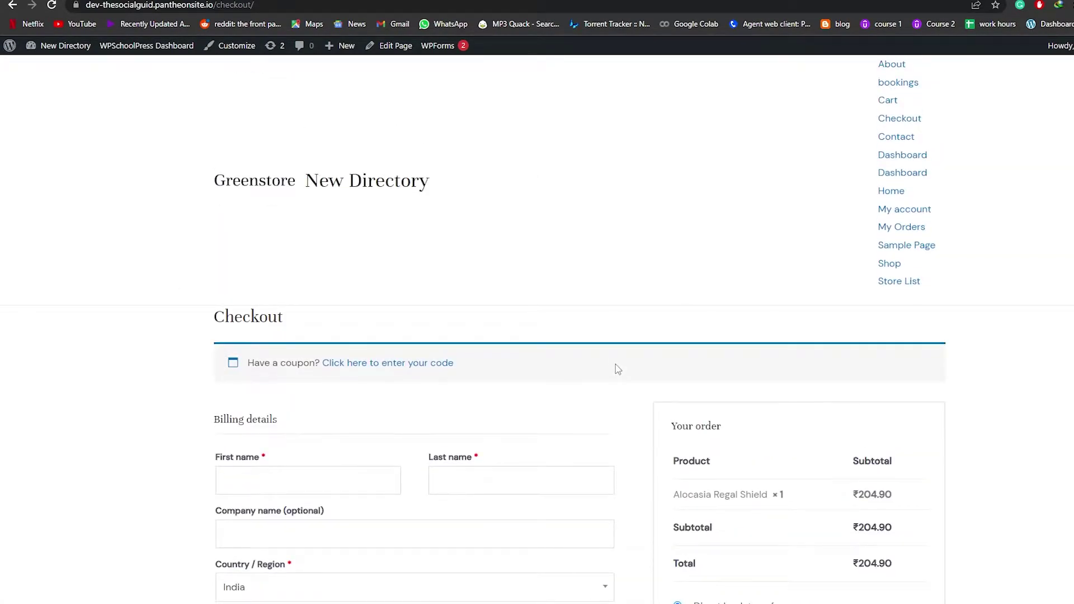
{"action": "scroll", "coordinate": [616, 365], "scroll_direction": "down", "scroll_amount": 4}
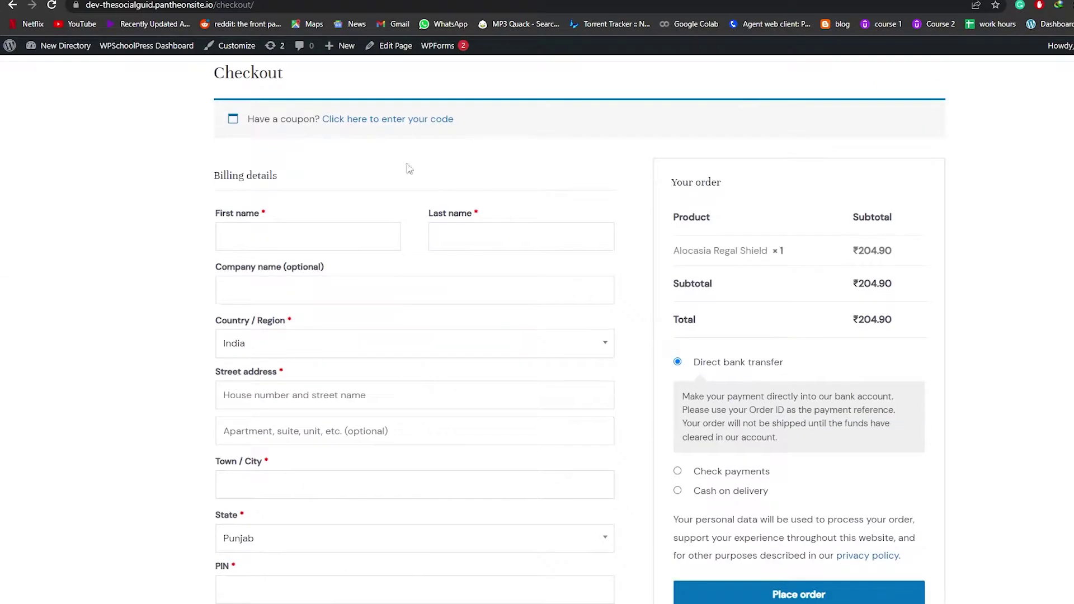
{"action": "scroll", "coordinate": [269, 280], "scroll_direction": "down", "scroll_amount": 5}
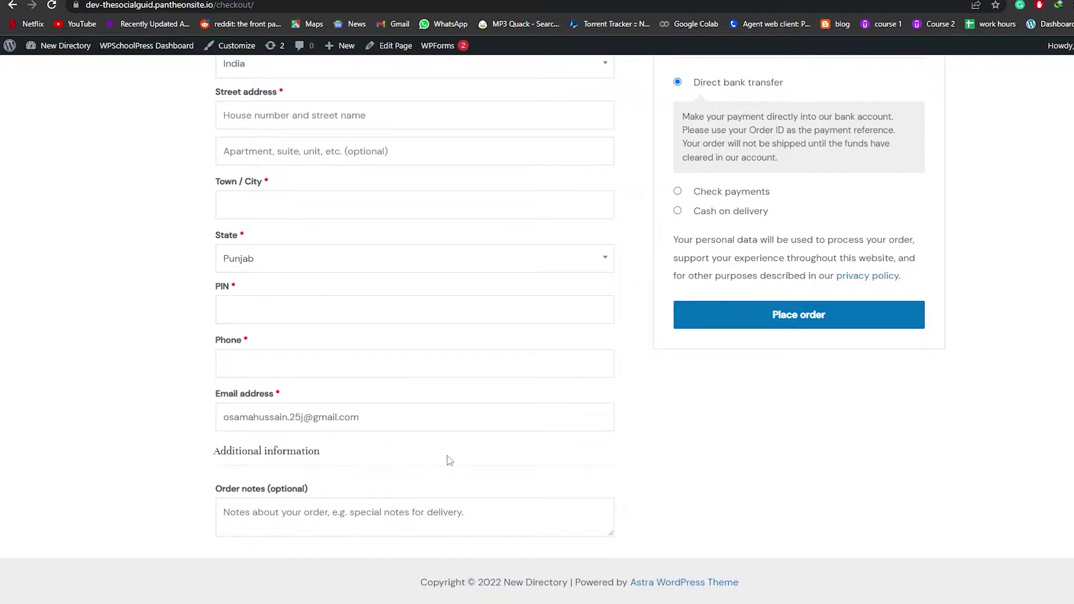
{"action": "scroll", "coordinate": [450, 461], "scroll_direction": "up", "scroll_amount": 5}
{"action": "scroll", "coordinate": [757, 316], "scroll_direction": "down", "scroll_amount": 3}
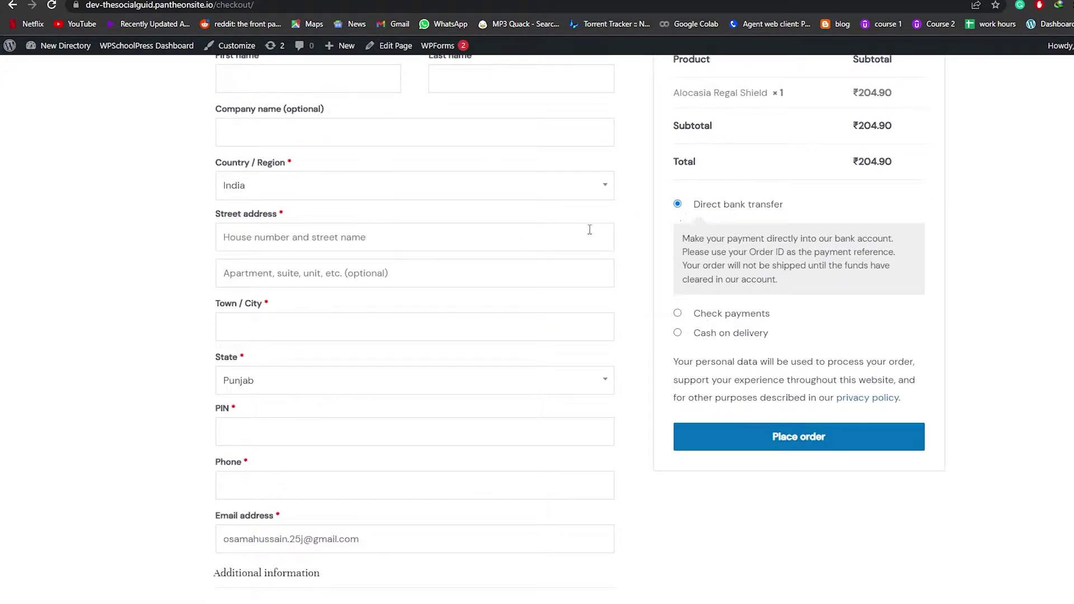
{"action": "scroll", "coordinate": [615, 252], "scroll_direction": "down", "scroll_amount": 2}
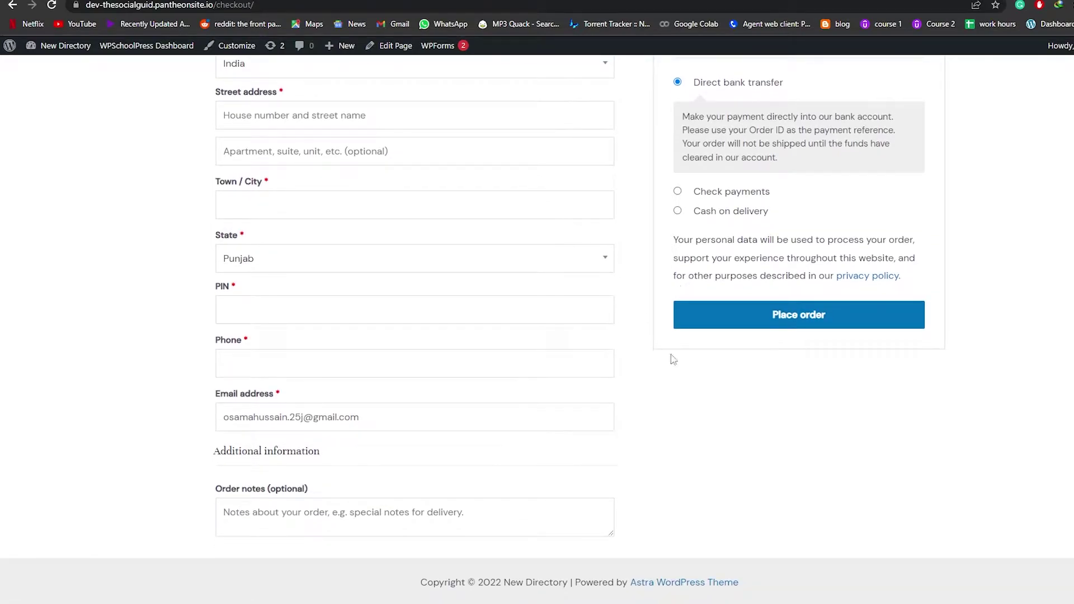
{"action": "scroll", "coordinate": [642, 377], "scroll_direction": "up", "scroll_amount": 9}
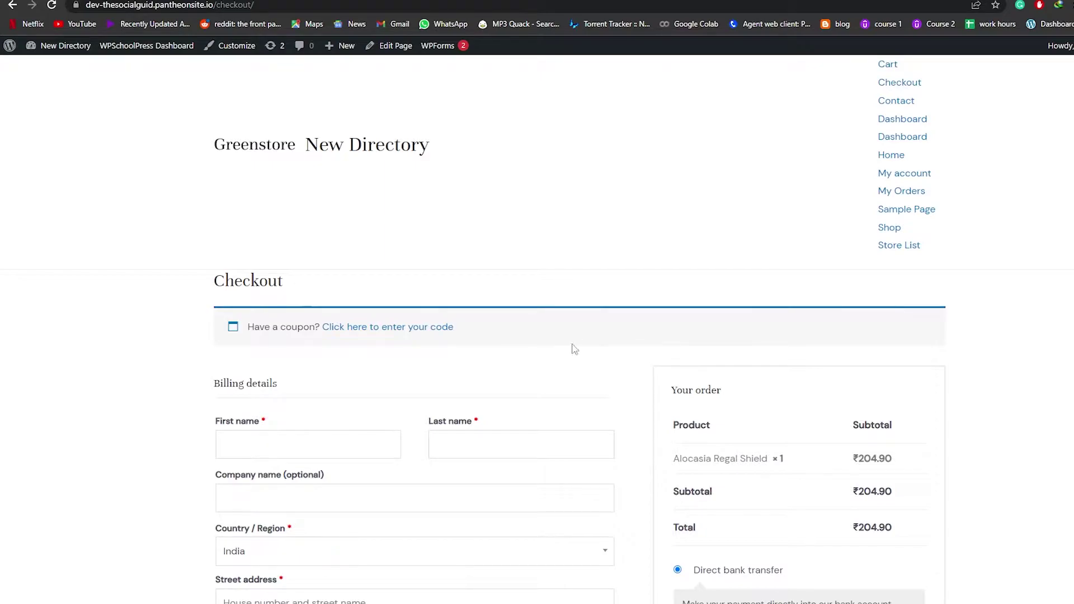
- Switch to the WordPress admin and open the page for adding new plugins
{"action": "key", "text": "ctrl+Tab"}
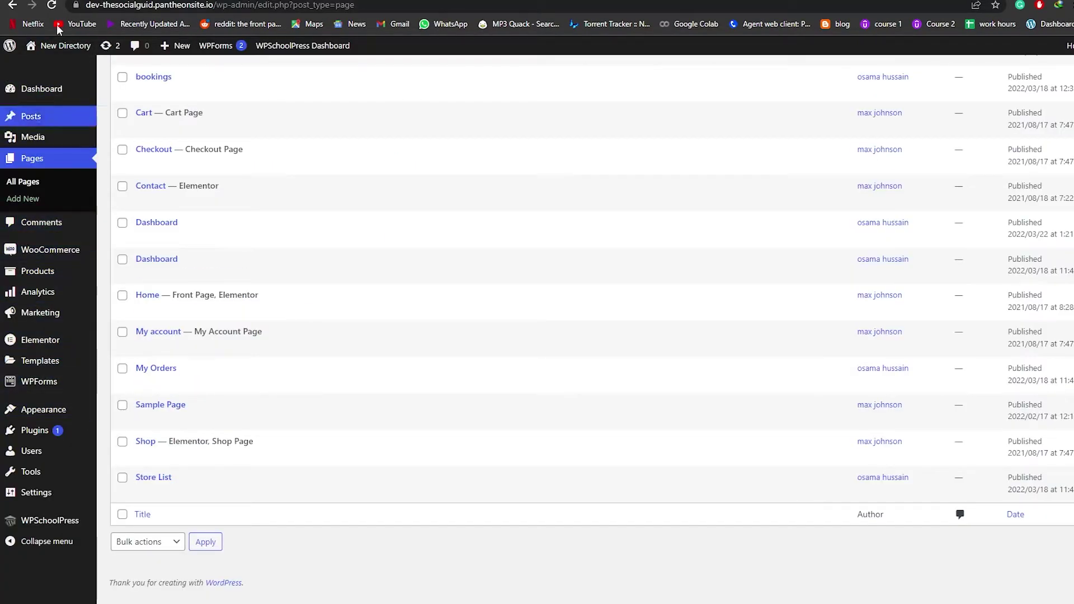
{"action": "left_click", "coordinate": [42, 434]}
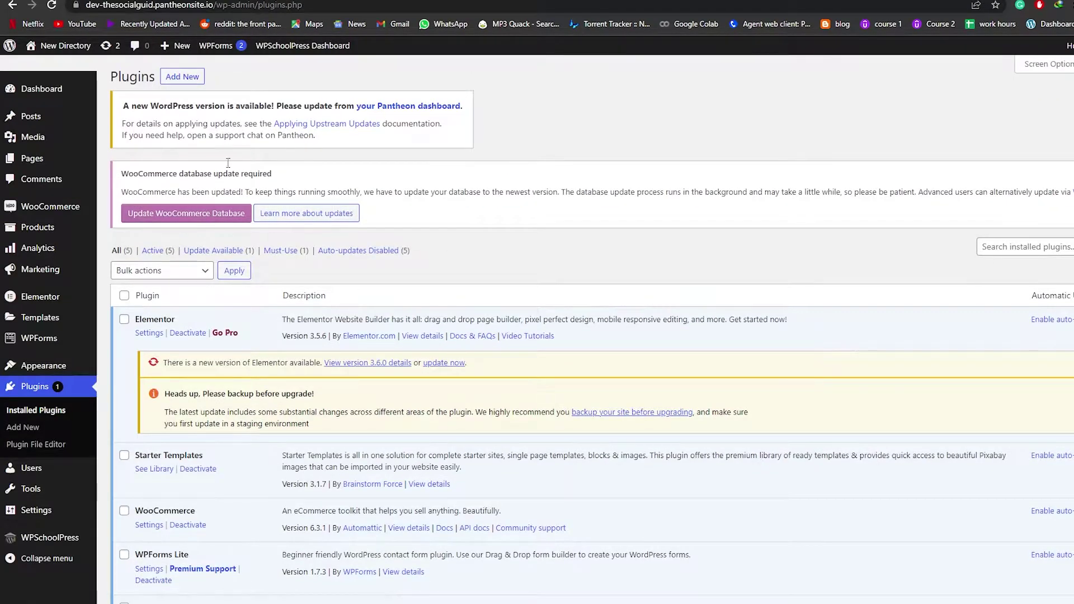
{"action": "left_click", "coordinate": [183, 78]}
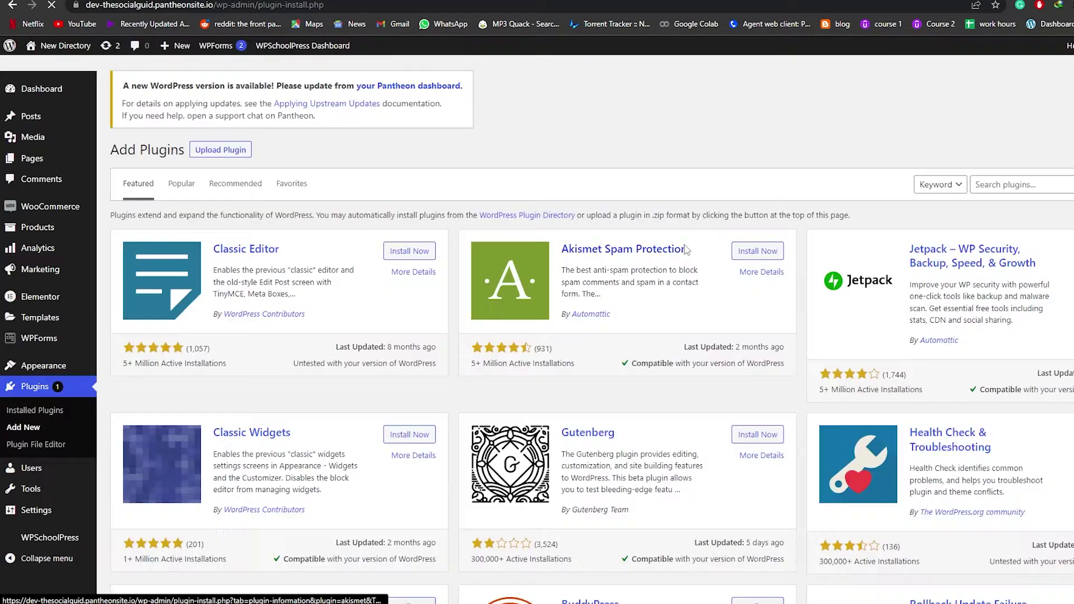
- Search the plugin directory for woolentor, then install and activate WooLentor – WooCommerce Elementor Addons + Builder
{"action": "left_click", "coordinate": [921, 182]}
{"action": "type", "text": "woolentor"}
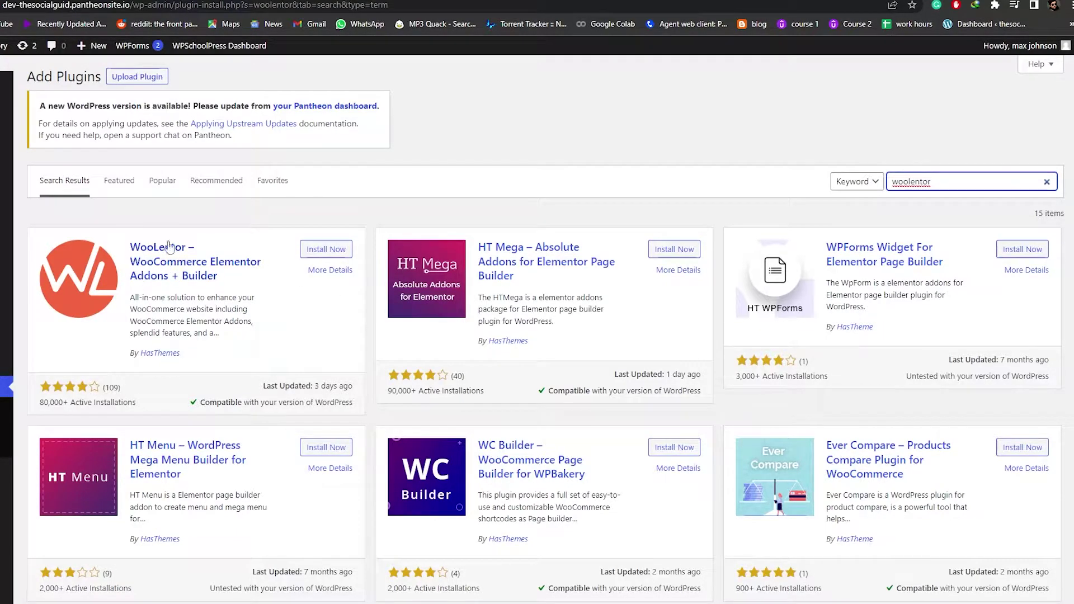
{"action": "left_click", "coordinate": [317, 251]}
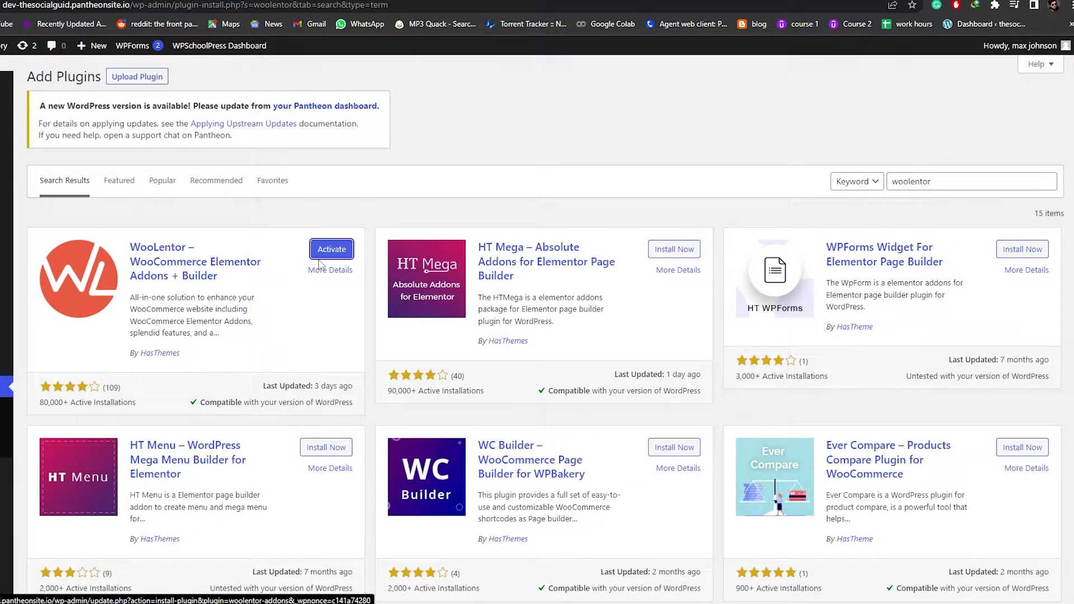
{"action": "left_click", "coordinate": [332, 250]}
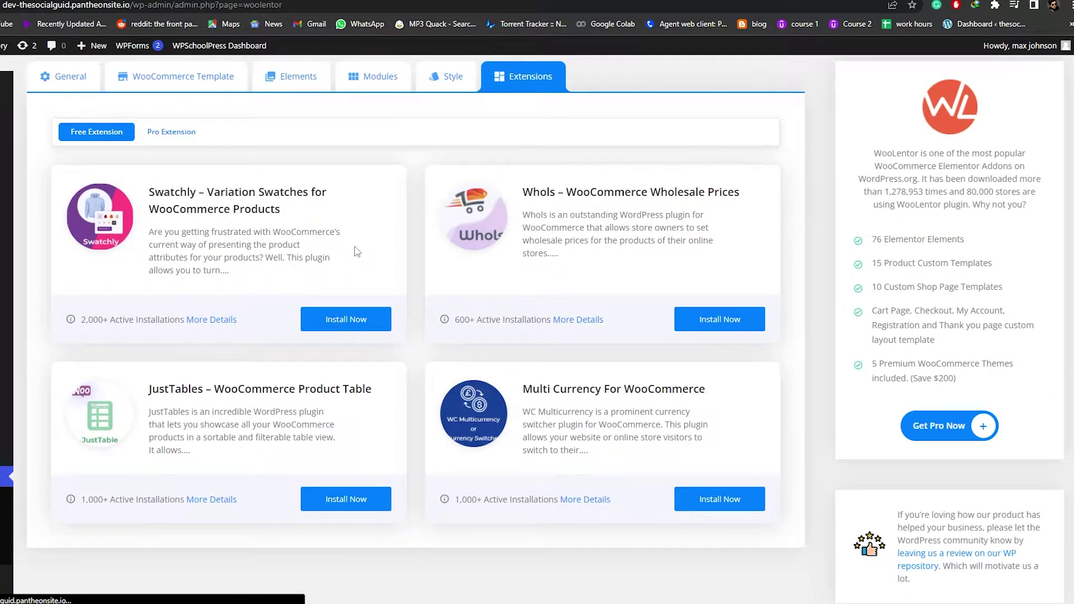
- Enable the Shopify Style Checkout module in the WooLentor settings and save the changes
{"action": "scroll", "coordinate": [340, 239], "scroll_direction": "down", "scroll_amount": 2}
{"action": "scroll", "coordinate": [302, 207], "scroll_direction": "up", "scroll_amount": 2}
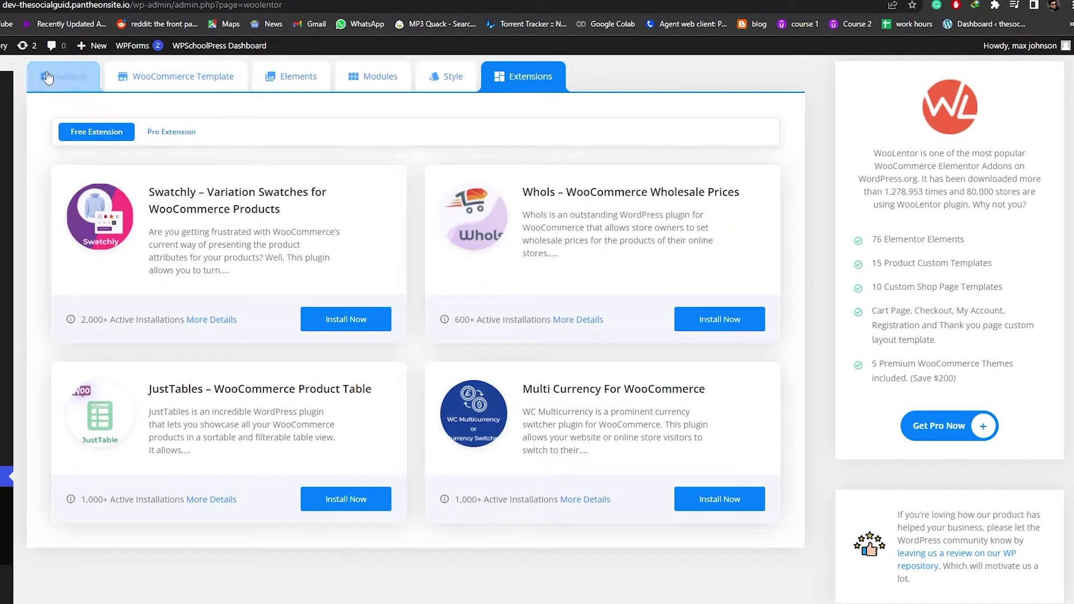
{"action": "scroll", "coordinate": [345, 368], "scroll_direction": "down", "scroll_amount": 2}
{"action": "scroll", "coordinate": [345, 367], "scroll_direction": "up", "scroll_amount": 2}
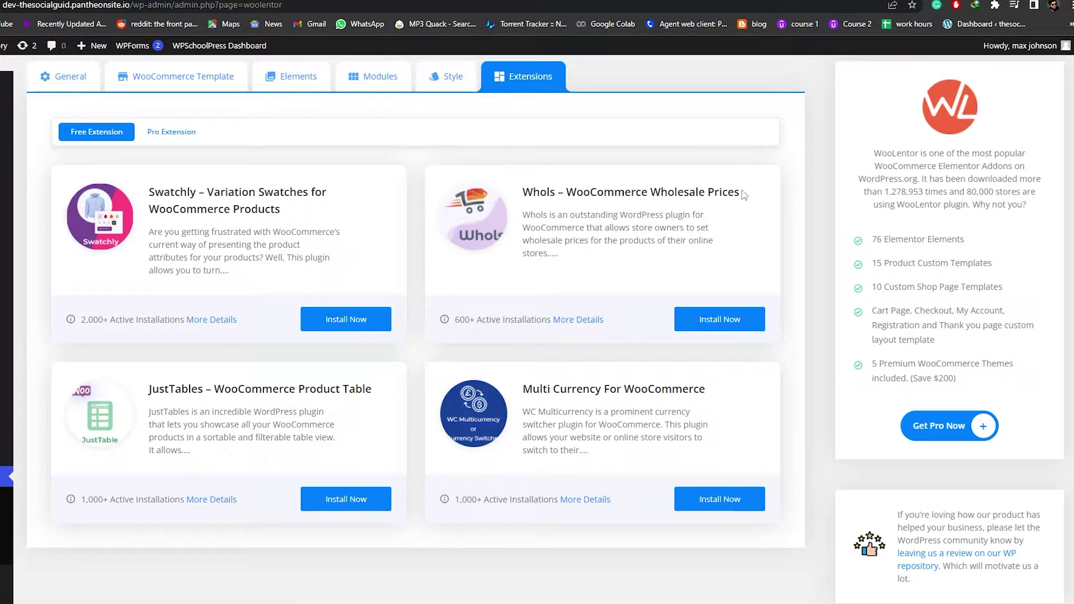
{"action": "left_click", "coordinate": [381, 79]}
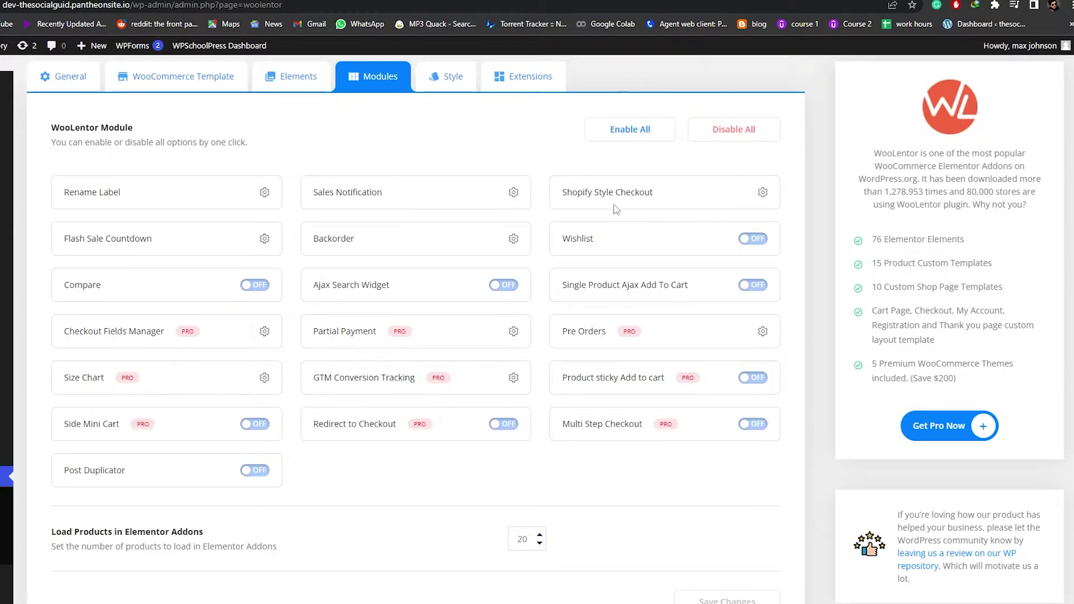
{"action": "left_click", "coordinate": [763, 192]}
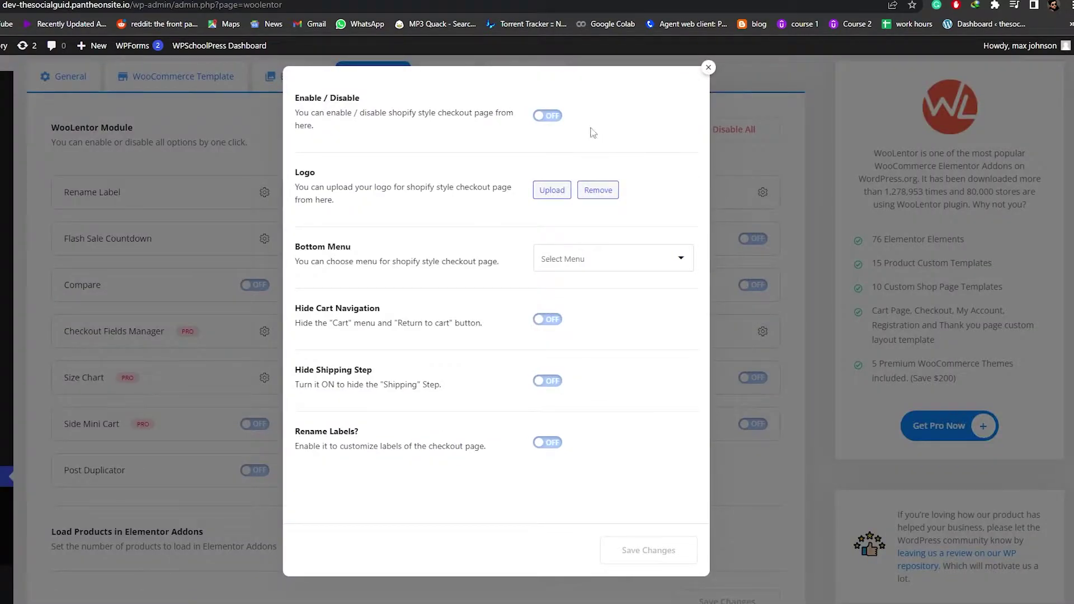
{"action": "left_click", "coordinate": [545, 117]}
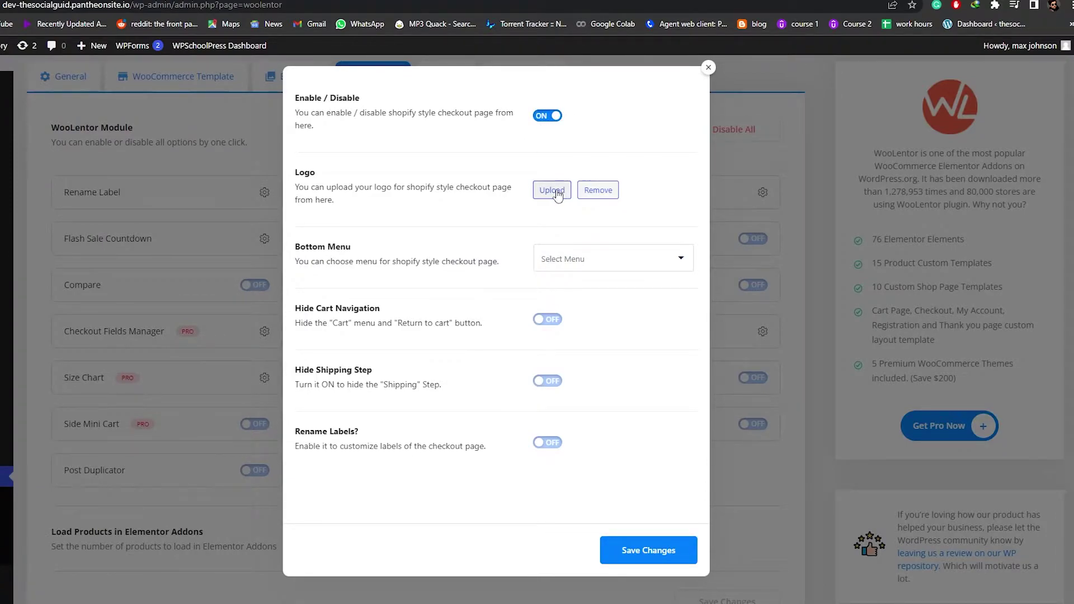
{"action": "left_click", "coordinate": [593, 259]}
{"action": "left_click", "coordinate": [593, 260]}
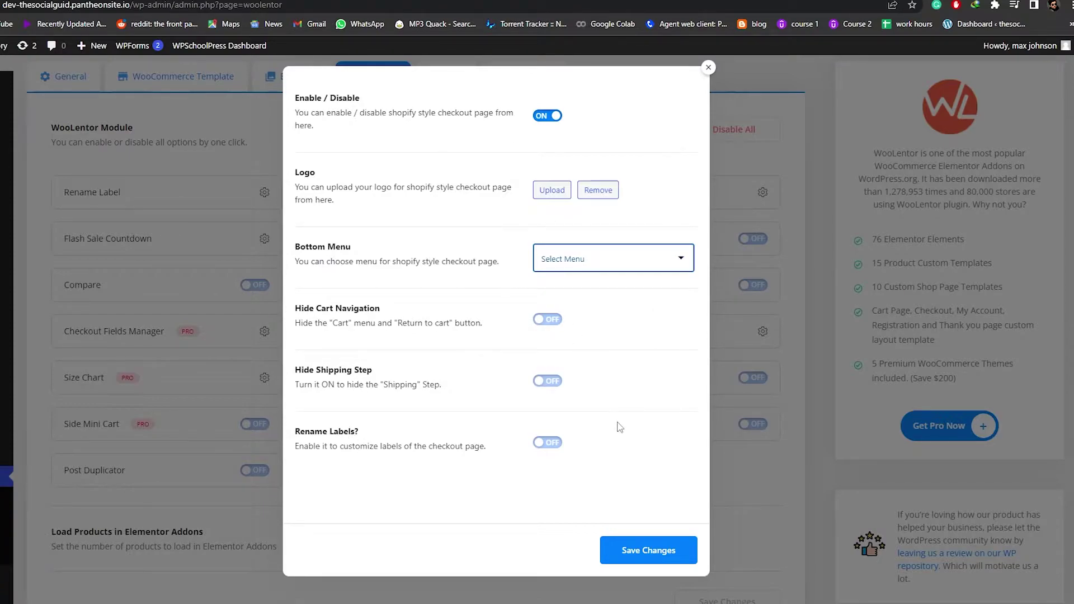
{"action": "left_click", "coordinate": [633, 553]}
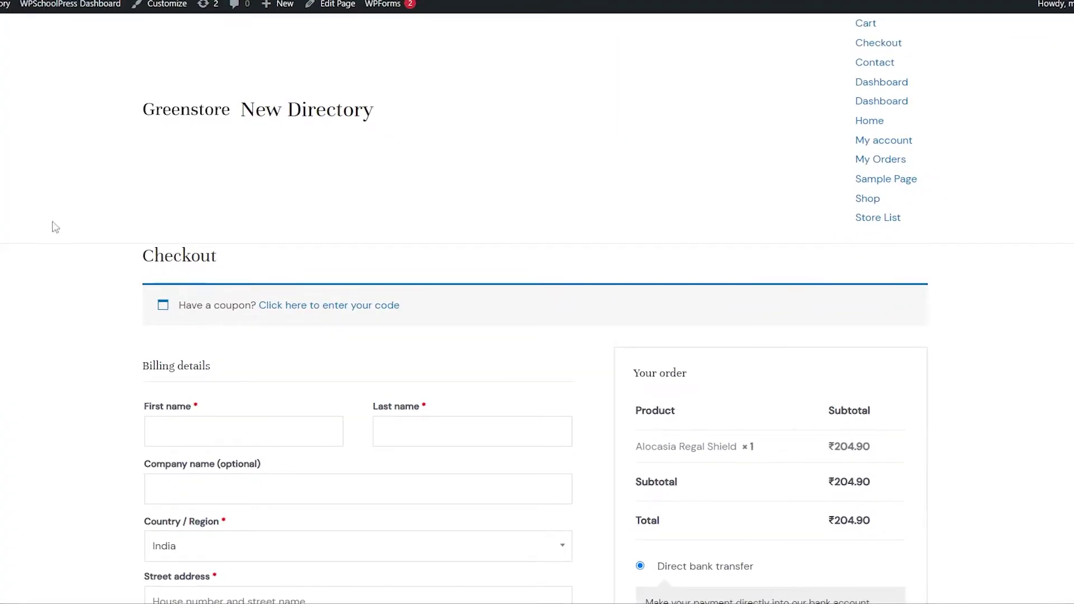
- Return to the store's checkout page and reload it to check the Shopify-style layout
{"action": "scroll", "coordinate": [401, 196], "scroll_direction": "down", "scroll_amount": 1}
{"action": "scroll", "coordinate": [402, 193], "scroll_direction": "up", "scroll_amount": 2}
{"action": "scroll", "coordinate": [398, 197], "scroll_direction": "down", "scroll_amount": 5}
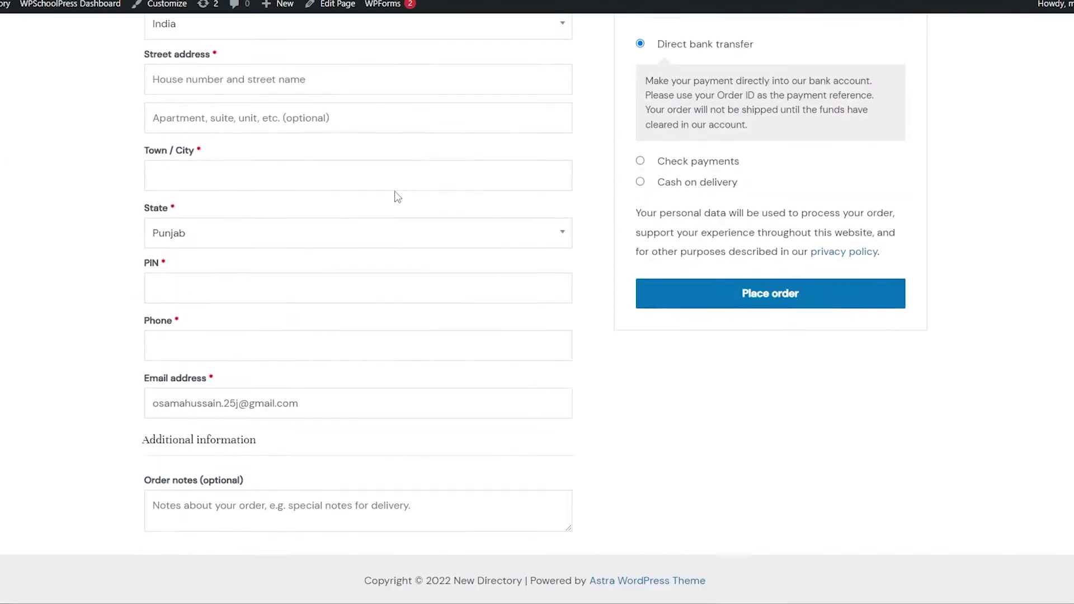
{"action": "scroll", "coordinate": [395, 196], "scroll_direction": "up", "scroll_amount": 3}
{"action": "scroll", "coordinate": [396, 197], "scroll_direction": "down", "scroll_amount": 3}
{"action": "key", "text": "F5"}
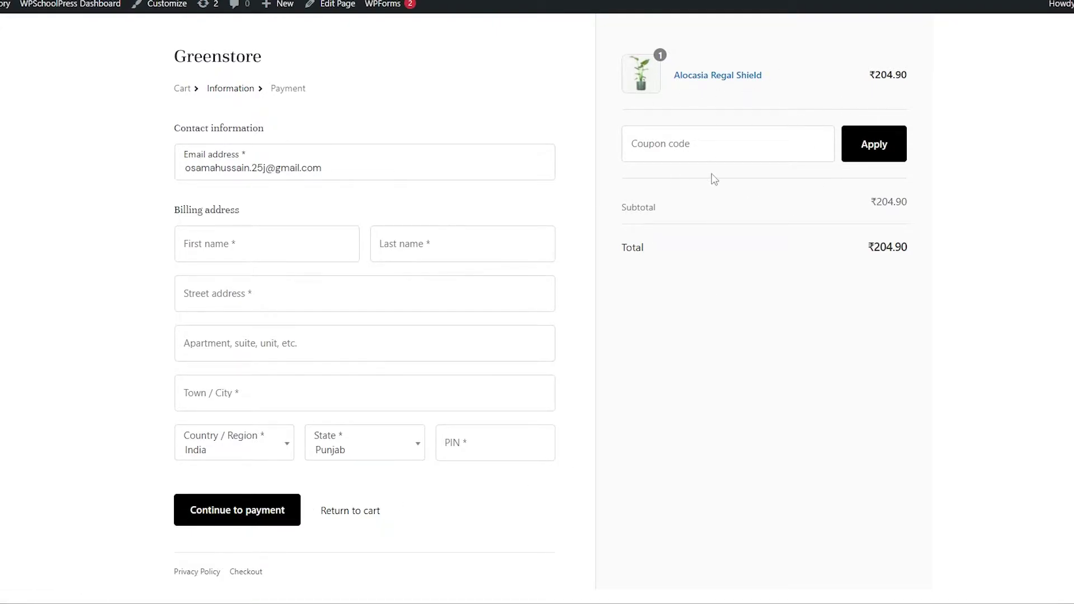
- Switch off the Shopify Style Checkout module in its WooLentor settings and reload the store's checkout page
{"action": "left_click_drag", "start_coordinate": [869, 245], "coordinate": [960, 256]}
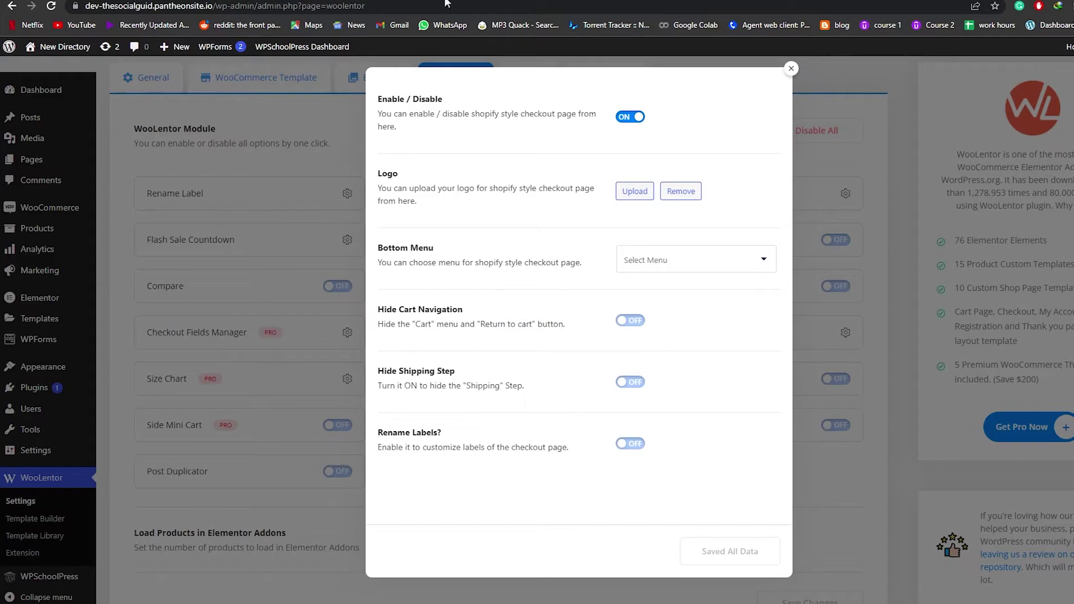
{"action": "left_click", "coordinate": [636, 119]}
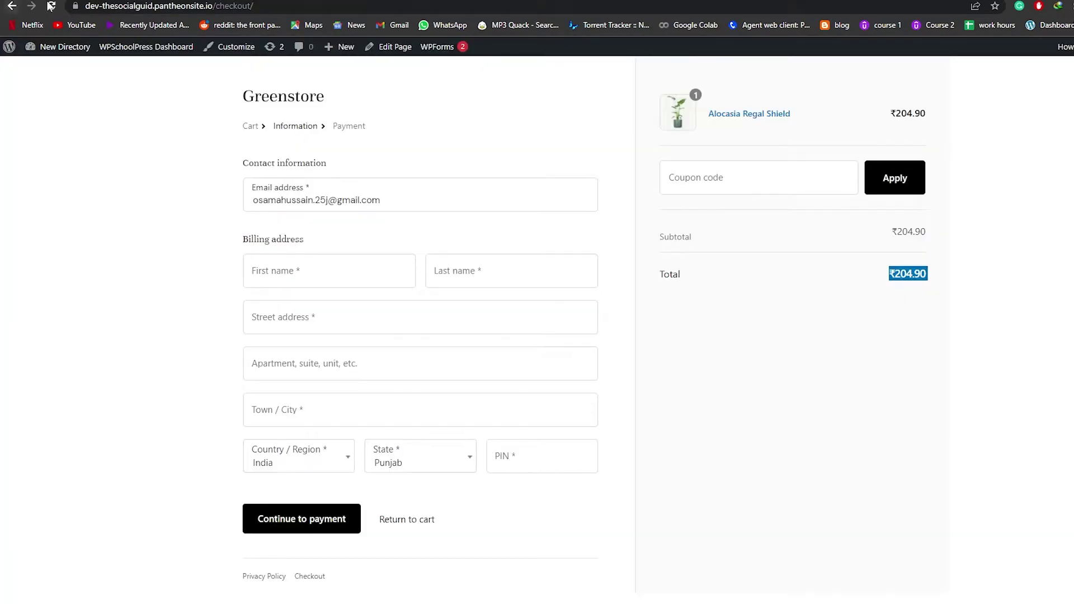
{"action": "left_click", "coordinate": [51, 5]}
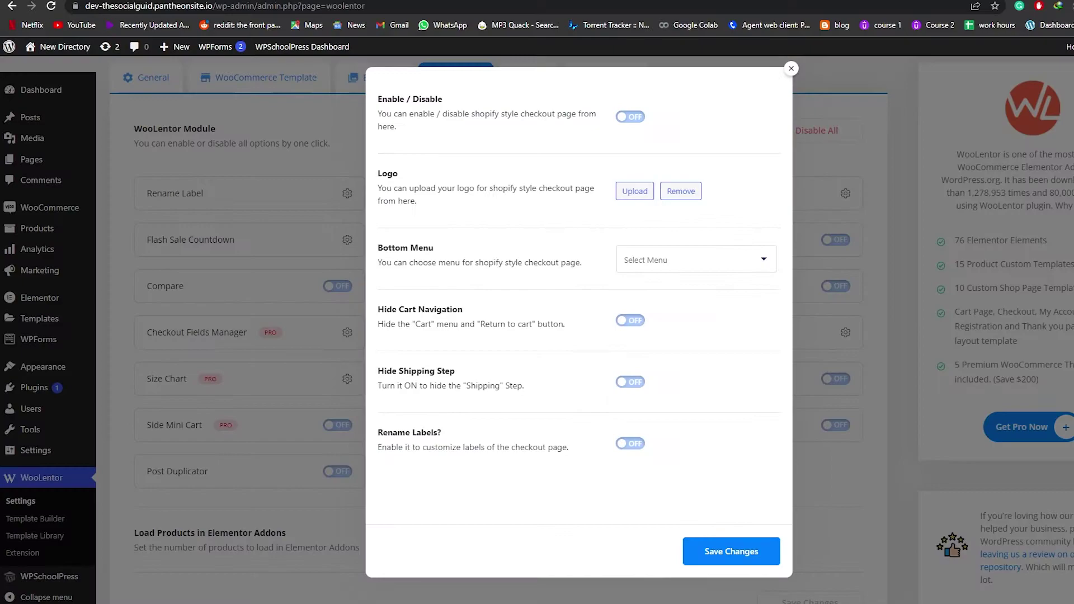
{"action": "left_click", "coordinate": [791, 68]}
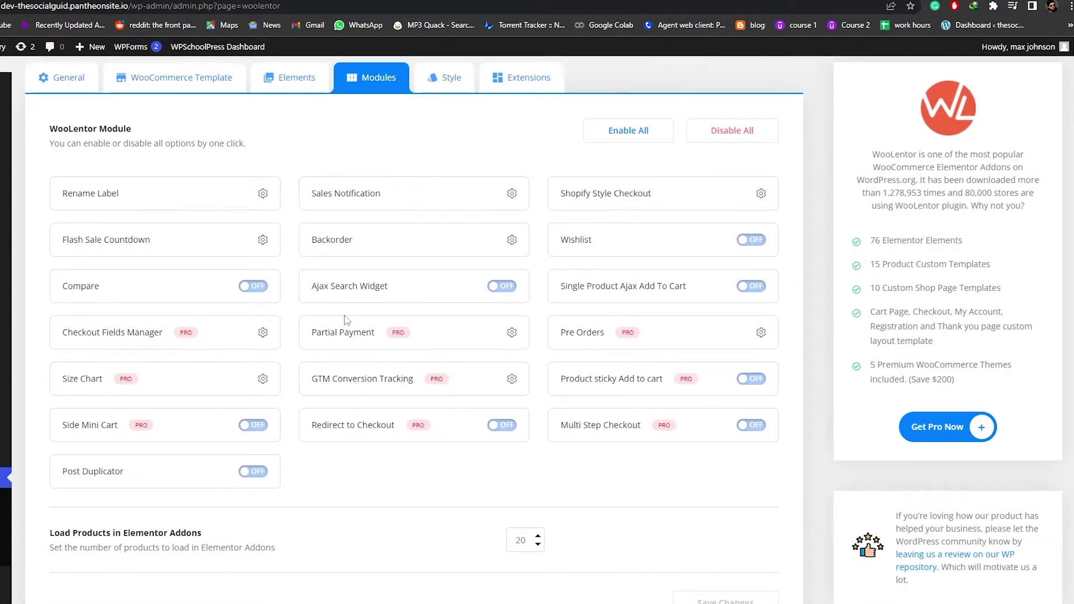
- Go to the installed plugins list in the WordPress admin and deactivate WooLentor - WooCommerce Elementor Addons + Builder
{"action": "scroll", "coordinate": [599, 326], "scroll_direction": "down", "scroll_amount": 1}
{"action": "scroll", "coordinate": [560, 280], "scroll_direction": "up", "scroll_amount": 1}
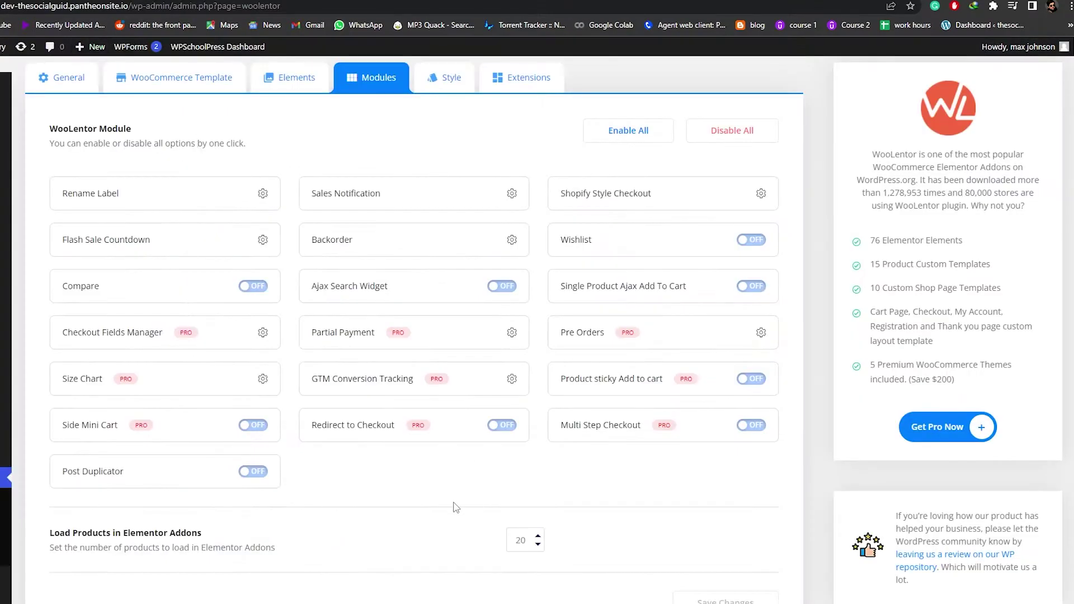
{"action": "scroll", "coordinate": [456, 507], "scroll_direction": "down", "scroll_amount": 2}
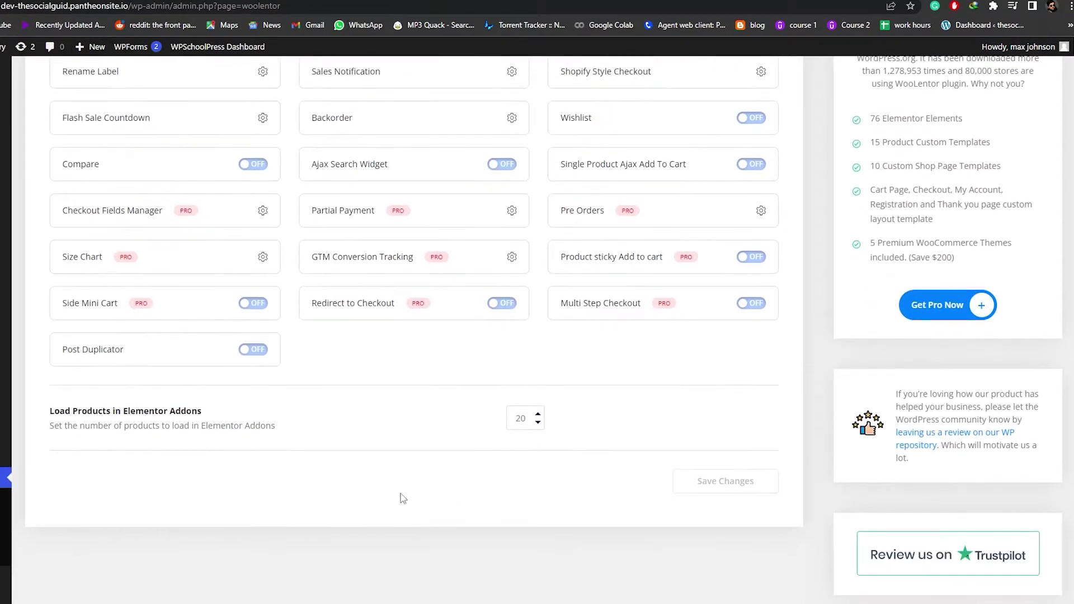
{"action": "scroll", "coordinate": [401, 497], "scroll_direction": "up", "scroll_amount": 2}
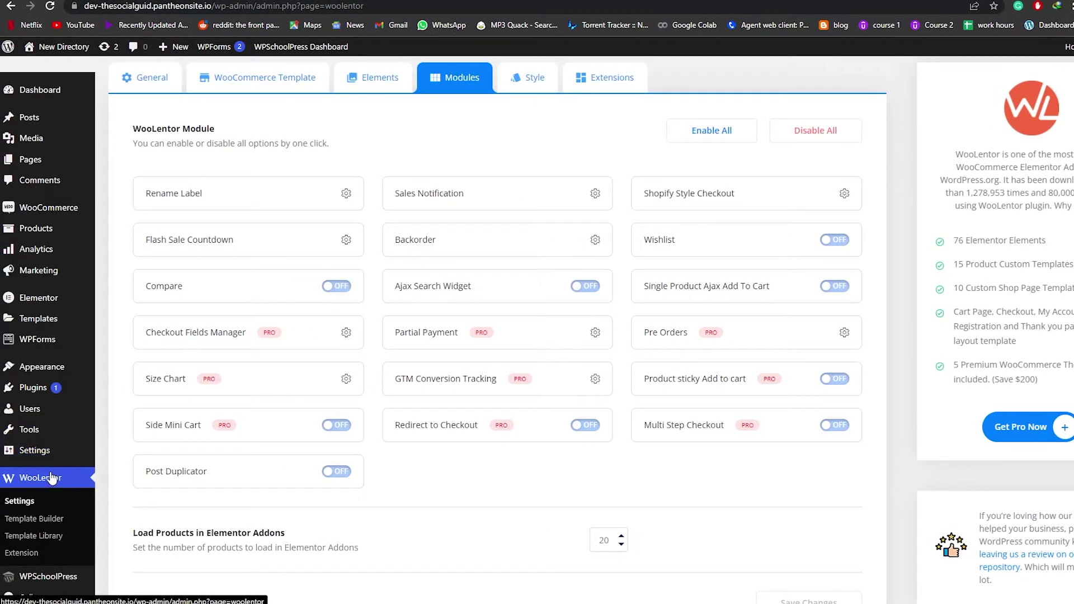
{"action": "left_click", "coordinate": [46, 393]}
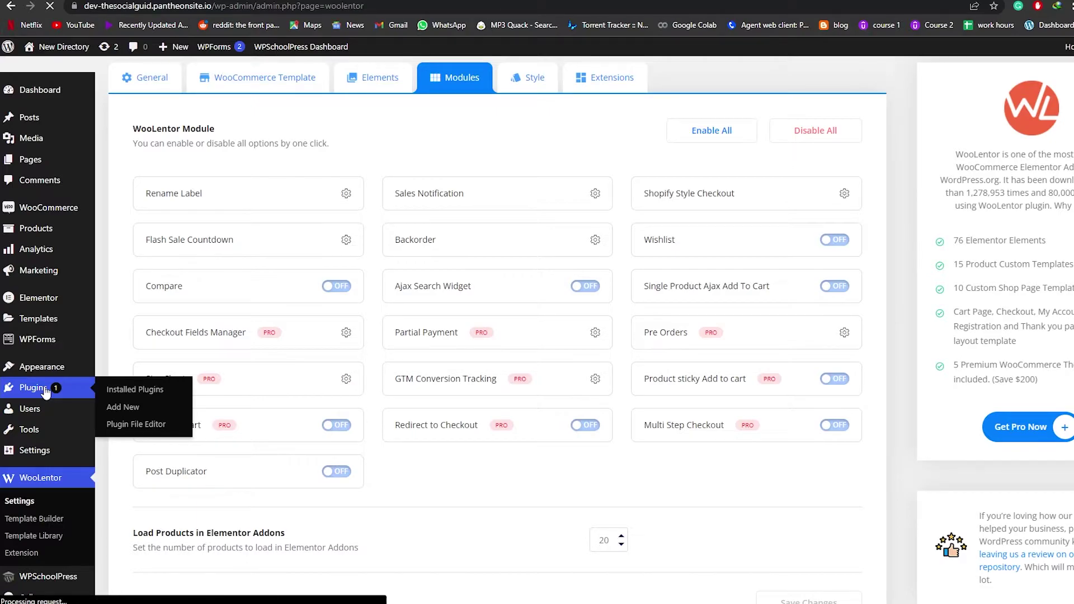
{"action": "scroll", "coordinate": [196, 437], "scroll_direction": "down", "scroll_amount": 8}
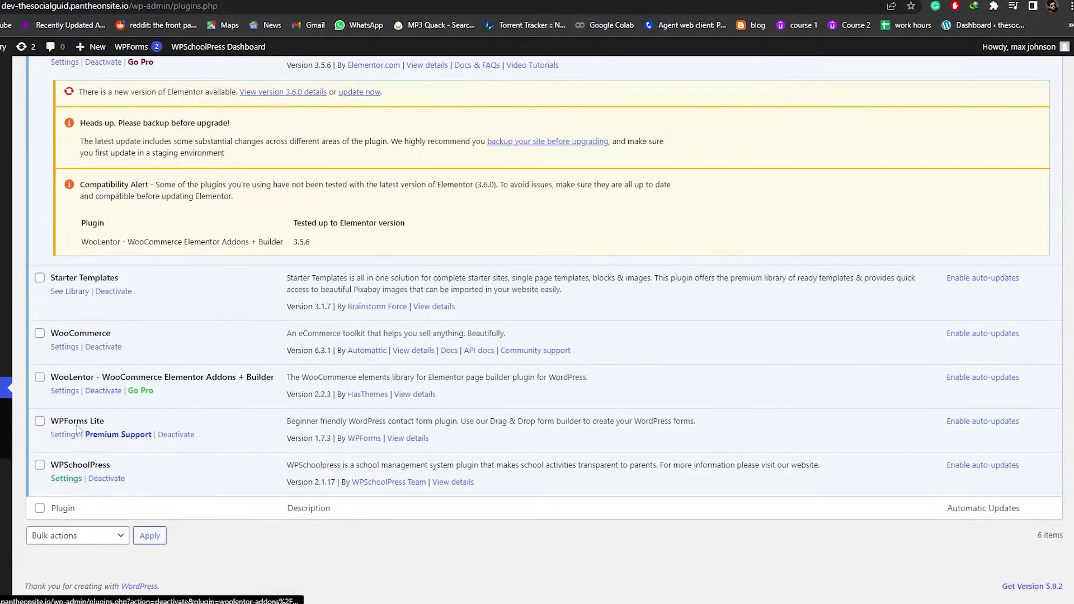
{"action": "left_click", "coordinate": [110, 393]}
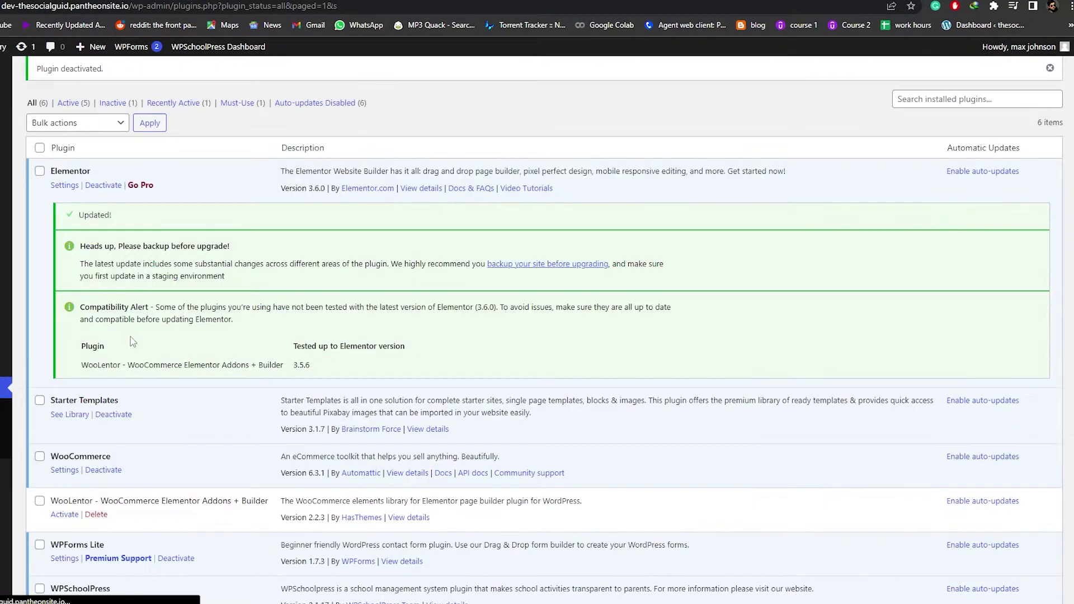
{"action": "scroll", "coordinate": [100, 372], "scroll_direction": "down", "scroll_amount": 3}
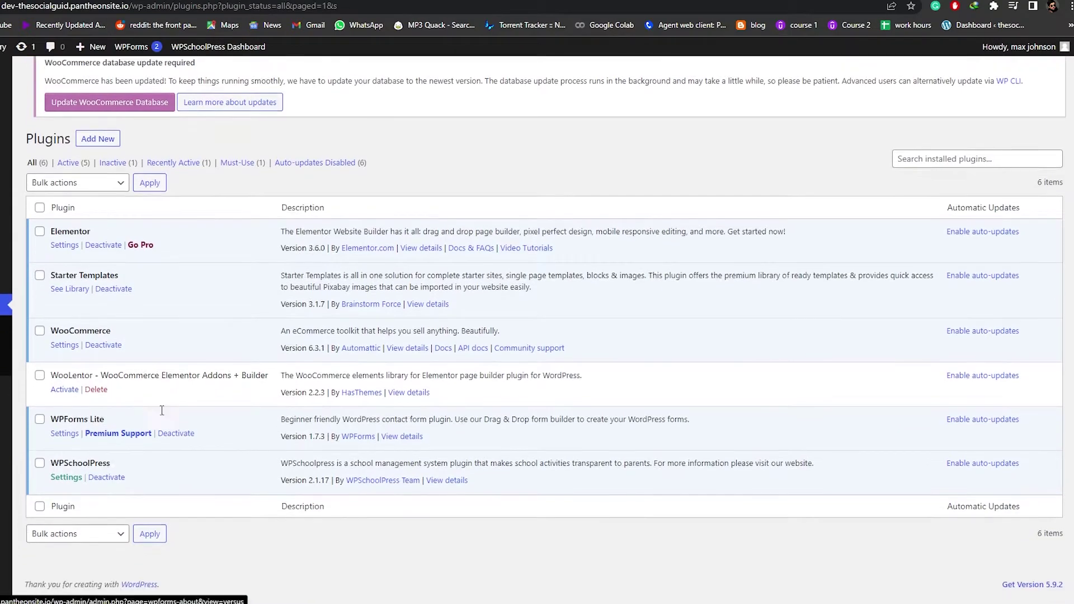
{"action": "scroll", "coordinate": [100, 372], "scroll_direction": "up", "scroll_amount": 3}
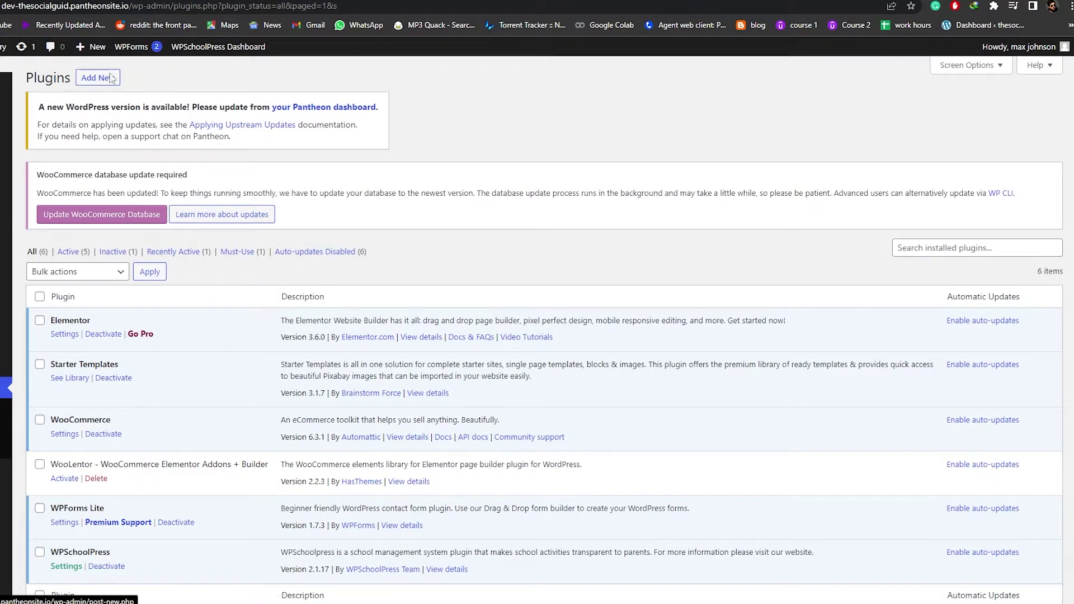
- Search the plugin directory for woocommerce blocks, then install and activate the WooCommerce Blocks plugin
{"action": "left_click", "coordinate": [100, 79]}
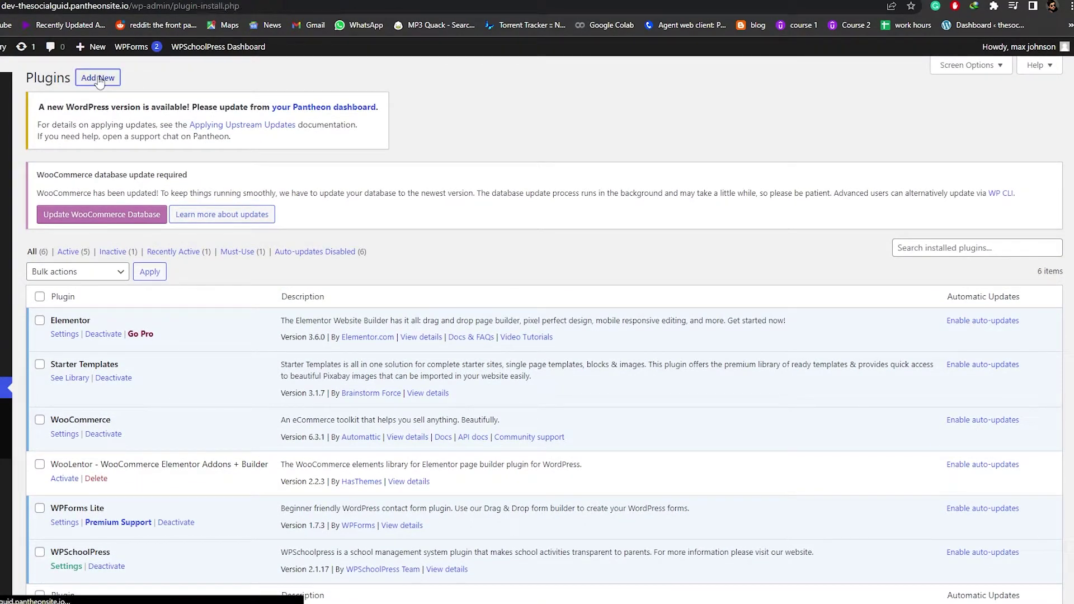
{"action": "scroll", "coordinate": [336, 274], "scroll_direction": "down", "scroll_amount": 7}
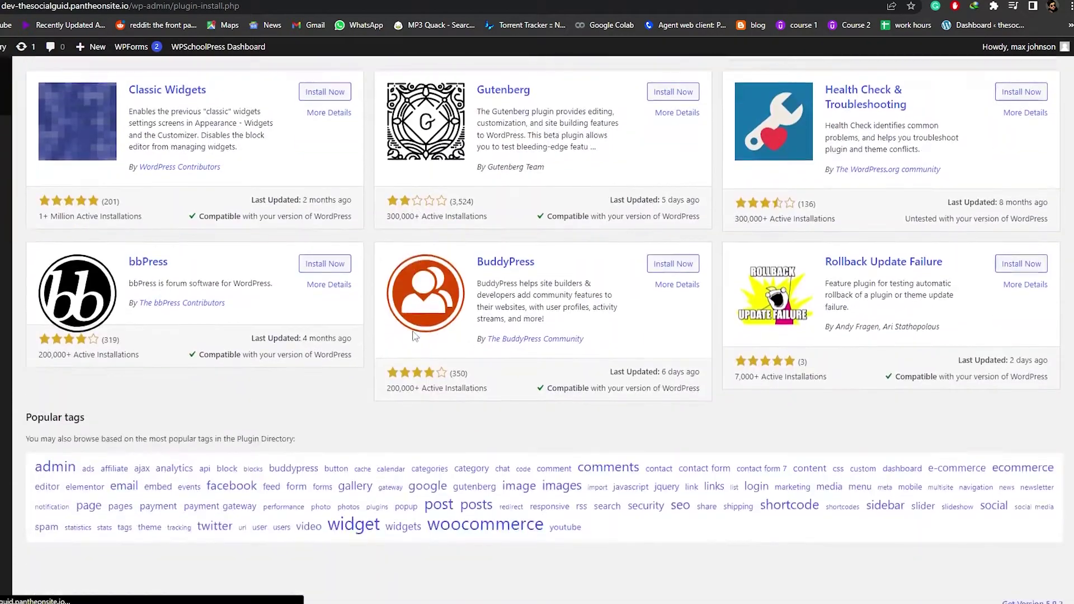
{"action": "scroll", "coordinate": [379, 323], "scroll_direction": "up", "scroll_amount": 6}
{"action": "scroll", "coordinate": [379, 323], "scroll_direction": "up", "scroll_amount": 1}
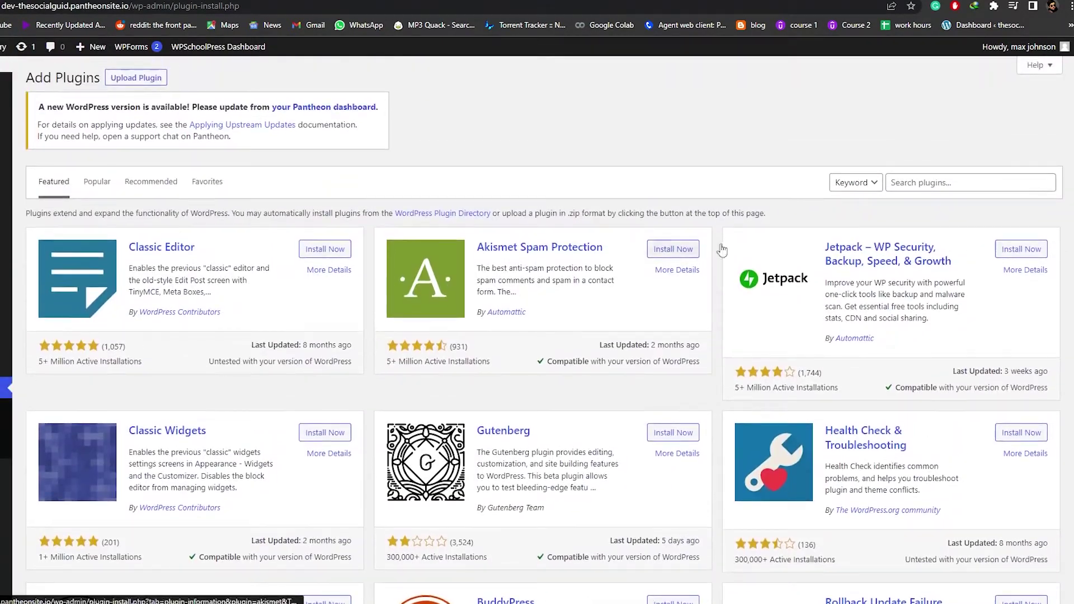
{"action": "left_click", "coordinate": [926, 185]}
{"action": "type", "text": "woocommerce blocks"}
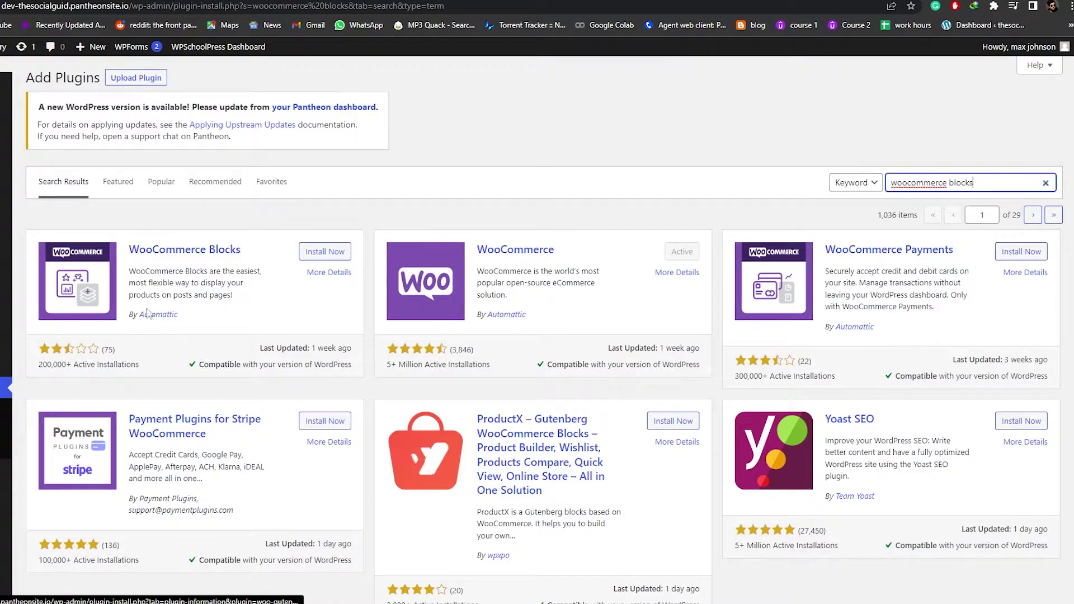
{"action": "left_click", "coordinate": [320, 254]}
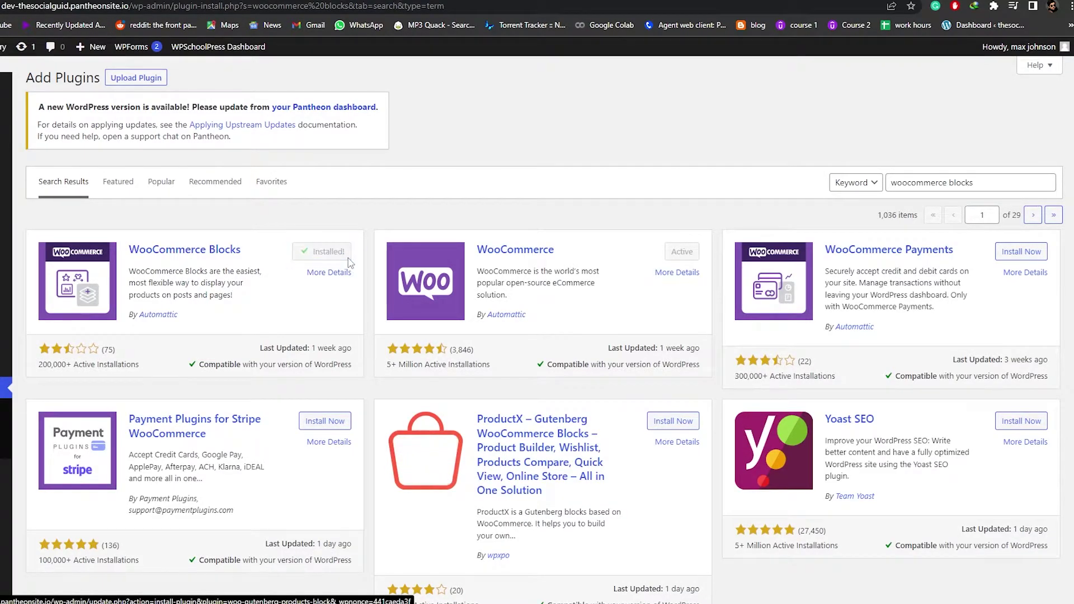
{"action": "left_click", "coordinate": [331, 252]}
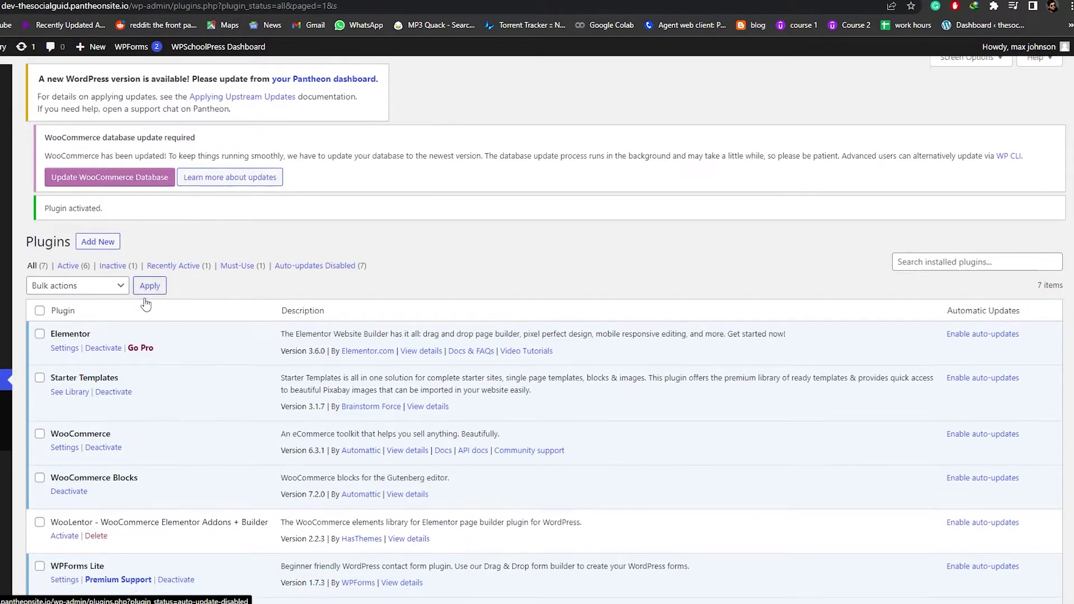
{"action": "scroll", "coordinate": [144, 302], "scroll_direction": "down", "scroll_amount": 4}
{"action": "scroll", "coordinate": [123, 335], "scroll_direction": "up", "scroll_amount": 1}
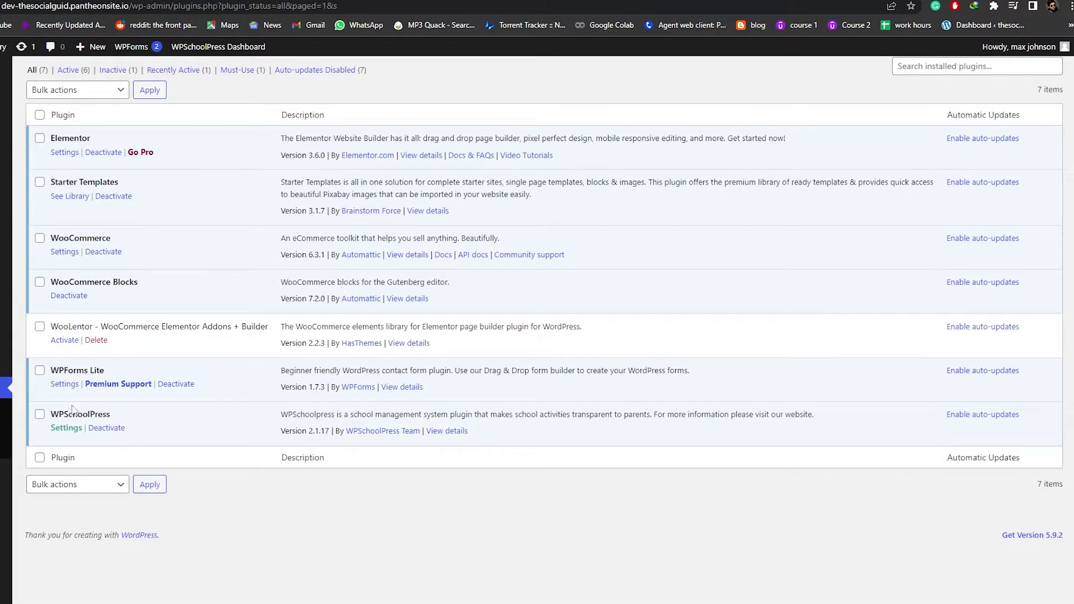
{"action": "scroll", "coordinate": [71, 393], "scroll_direction": "up", "scroll_amount": 1}
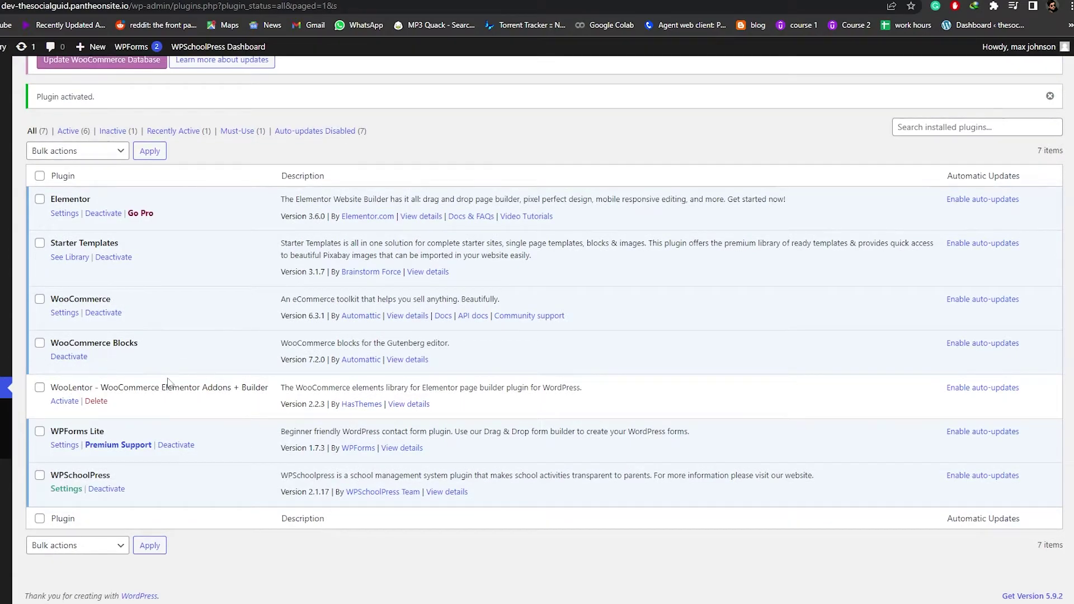
{"action": "scroll", "coordinate": [232, 423], "scroll_direction": "up", "scroll_amount": 3}
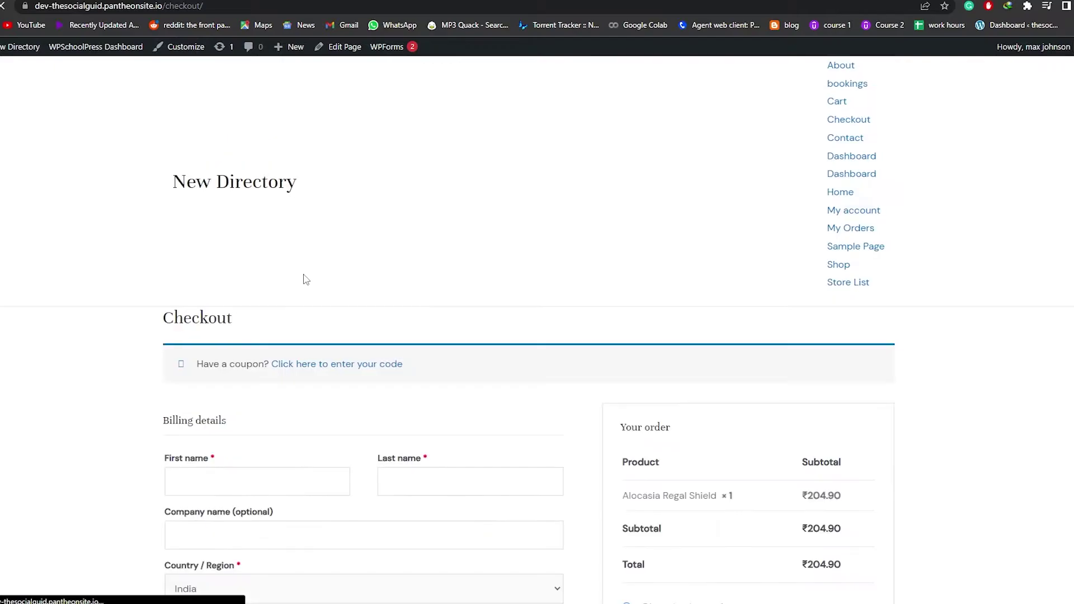
- Return to the store's checkout page and review its layout from the billing details to the end of the order section
{"action": "scroll", "coordinate": [302, 278], "scroll_direction": "down", "scroll_amount": 8}
{"action": "scroll", "coordinate": [607, 360], "scroll_direction": "up", "scroll_amount": 8}
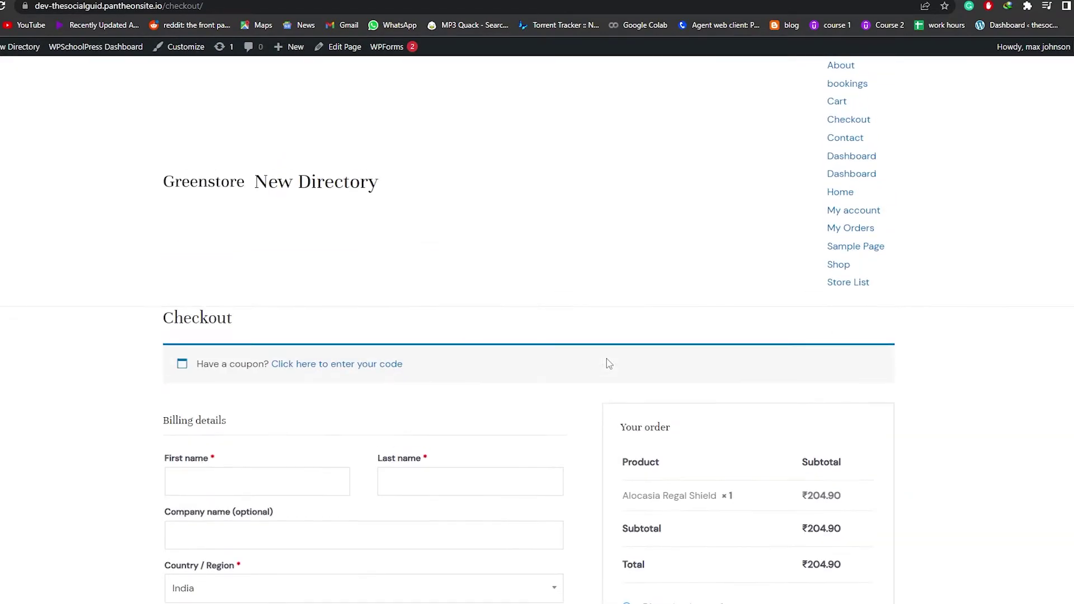
{"action": "scroll", "coordinate": [606, 358], "scroll_direction": "down", "scroll_amount": 9}
{"action": "scroll", "coordinate": [605, 358], "scroll_direction": "up", "scroll_amount": 9}
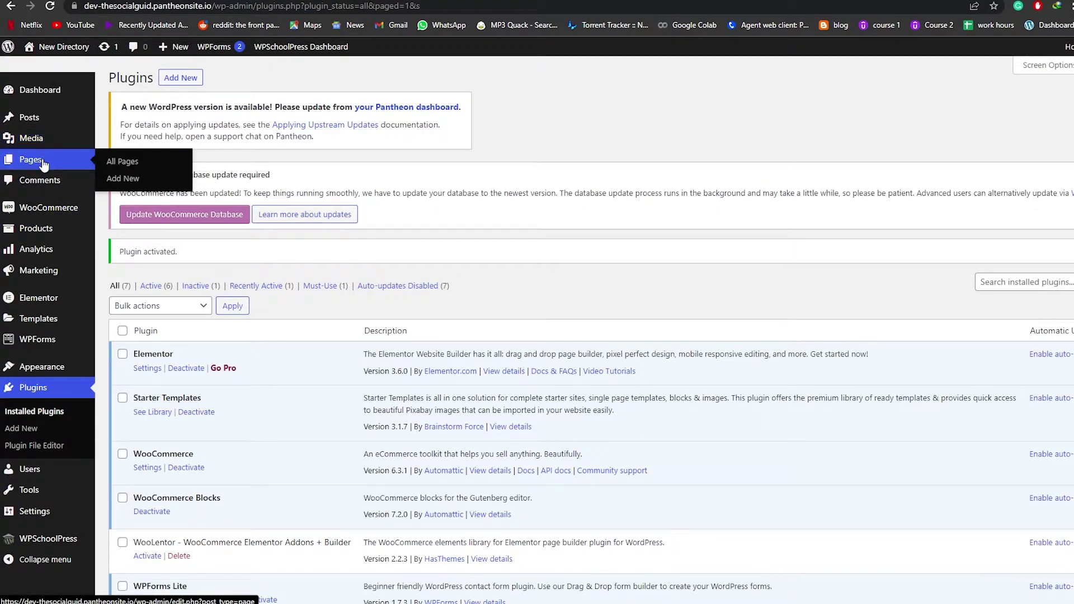
- Go back to the WordPress admin and open the Checkout page from the pages list for editing
{"action": "left_click", "coordinate": [44, 163]}
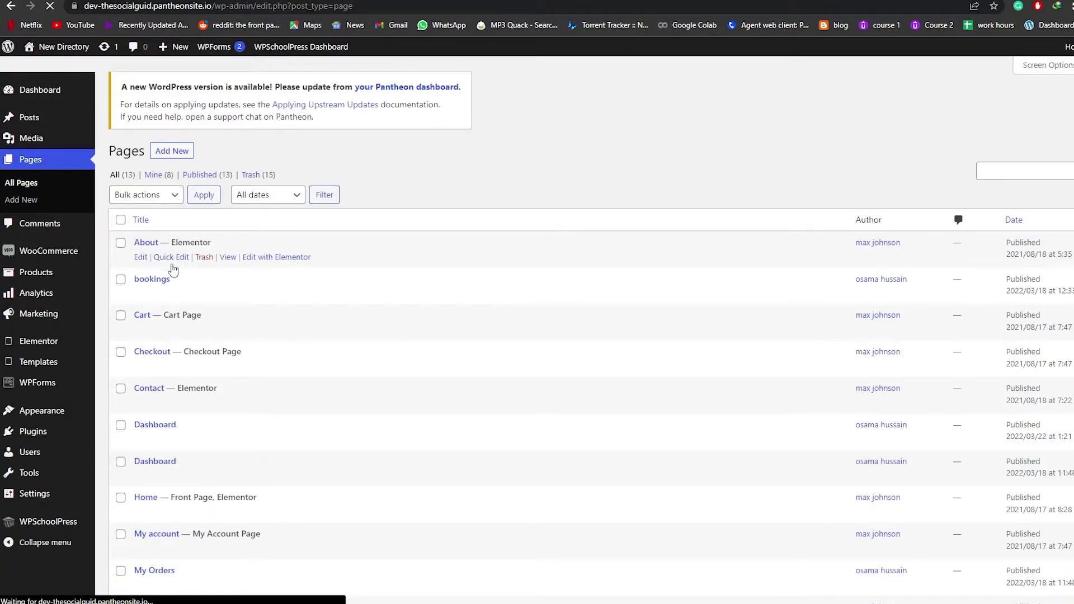
{"action": "scroll", "coordinate": [169, 291], "scroll_direction": "down", "scroll_amount": 1}
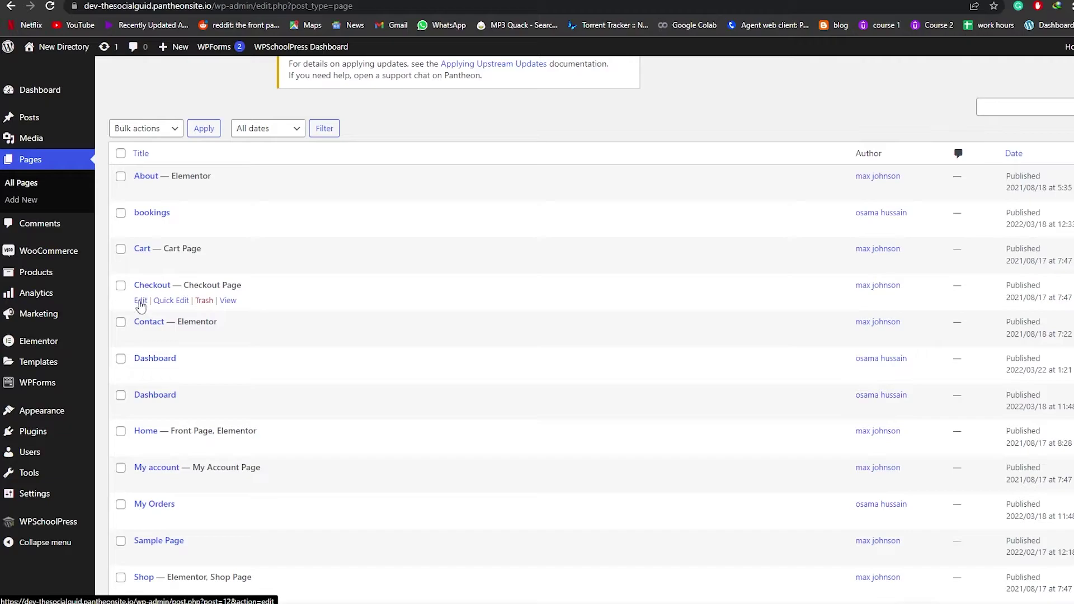
{"action": "left_click", "coordinate": [140, 302]}
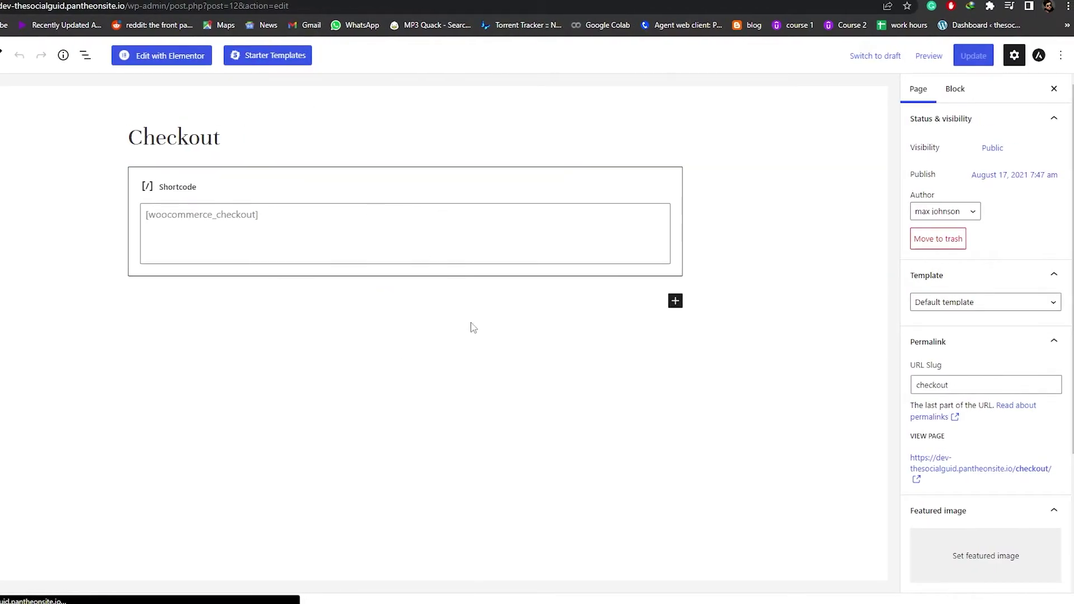
- Remove the Shortcode block containing [woocommerce_checkout] from the Checkout page
{"action": "left_click", "coordinate": [341, 194]}
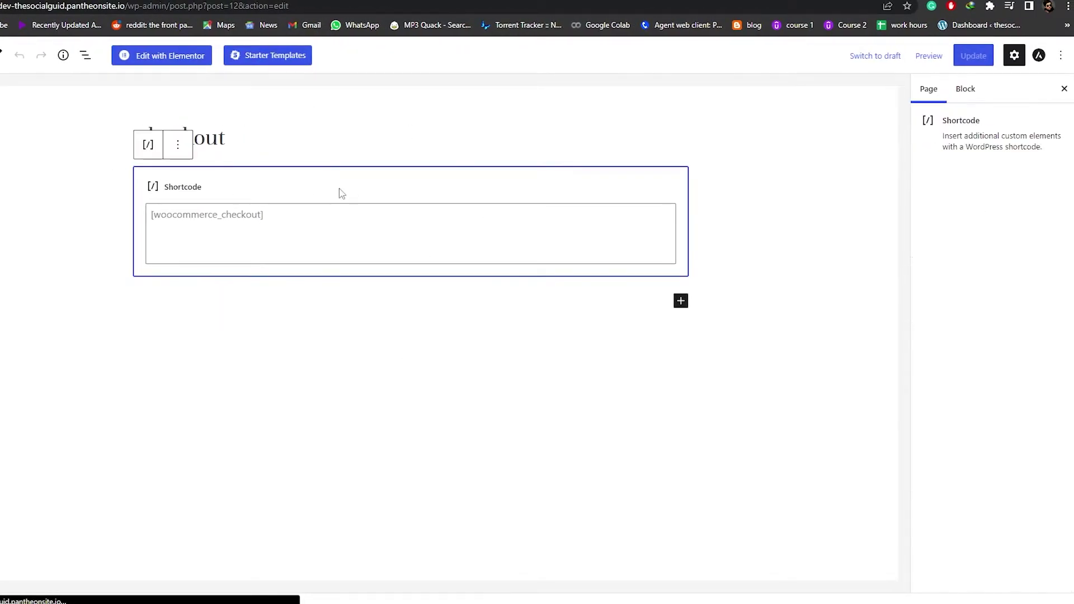
{"action": "left_click", "coordinate": [180, 146]}
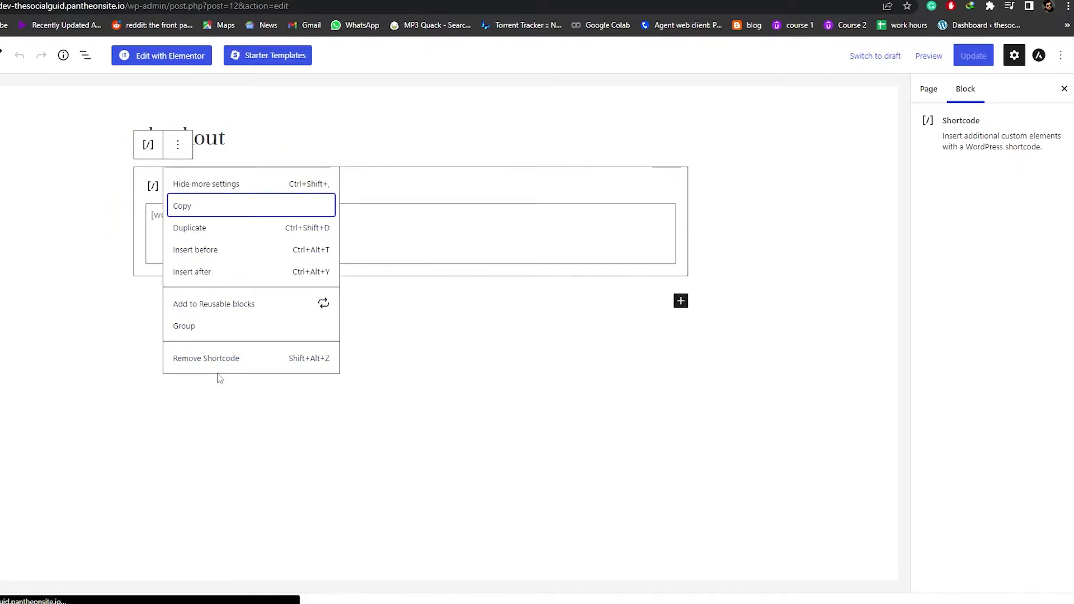
{"action": "left_click", "coordinate": [222, 358]}
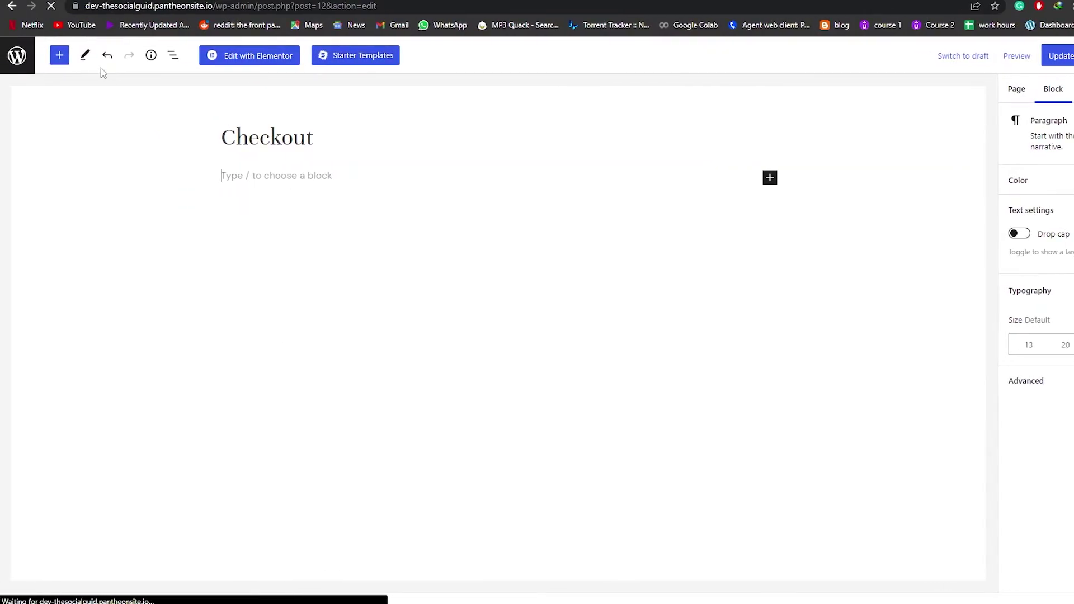
- Insert the WooCommerce Checkout block into the empty page, dismiss its compatibility notice and review the form
{"action": "left_click", "coordinate": [59, 56]}
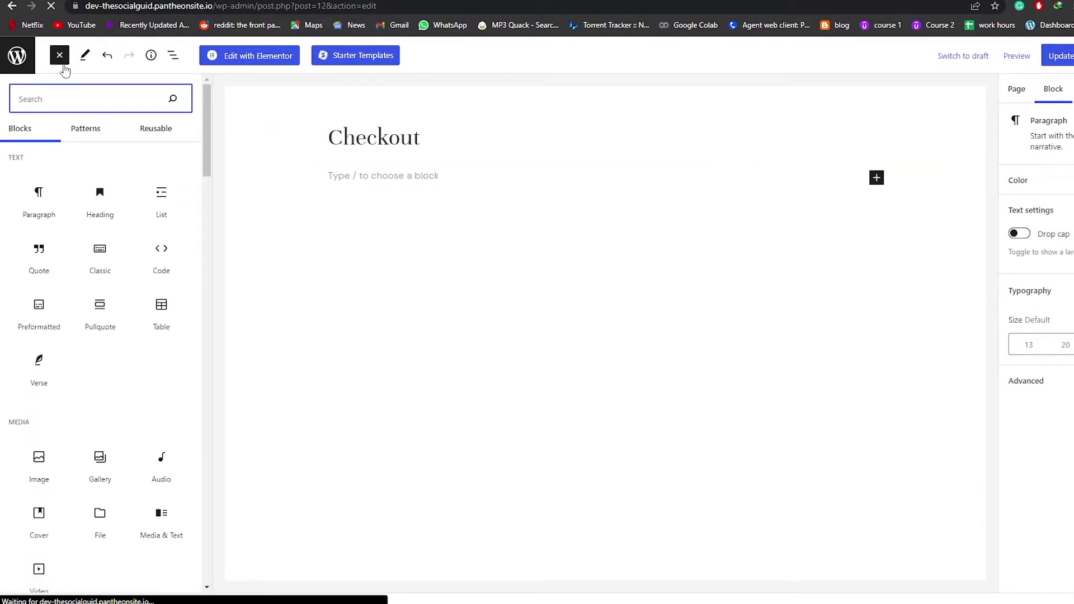
{"action": "left_click_drag", "start_coordinate": [210, 100], "coordinate": [205, 519]}
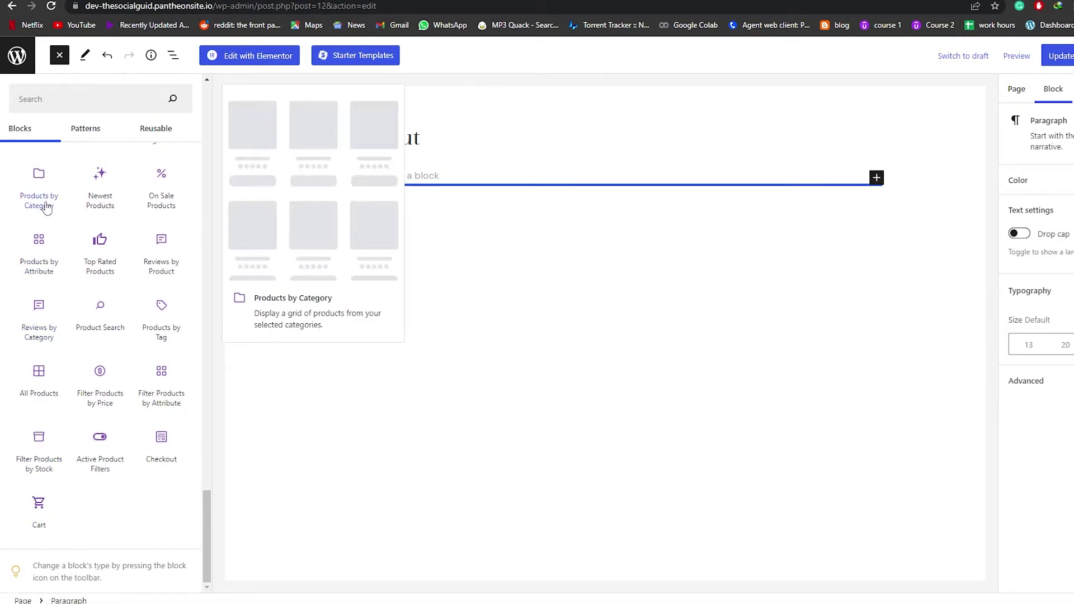
{"action": "scroll", "coordinate": [67, 302], "scroll_direction": "up", "scroll_amount": 2}
{"action": "scroll", "coordinate": [162, 370], "scroll_direction": "up", "scroll_amount": 2}
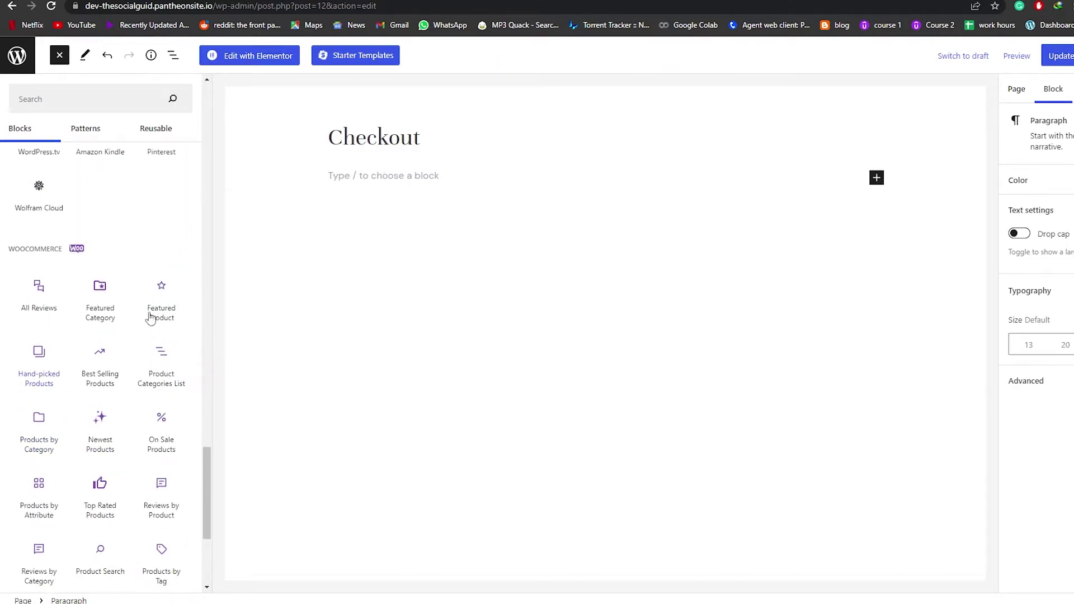
{"action": "scroll", "coordinate": [168, 336], "scroll_direction": "down", "scroll_amount": 5}
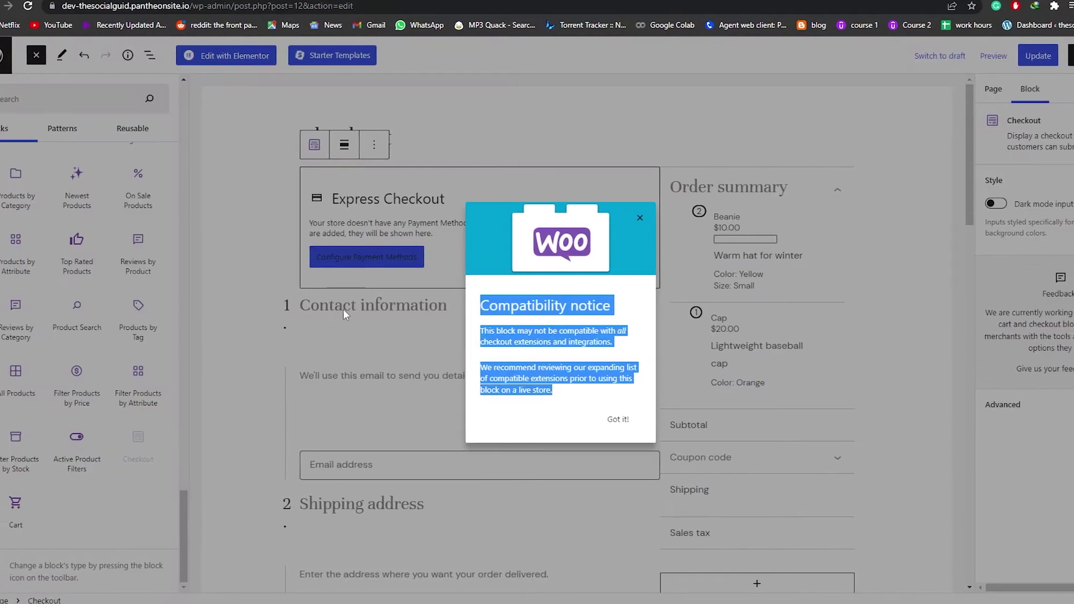
{"action": "left_click", "coordinate": [344, 309]}
{"action": "key", "text": "ctrl+a"}
{"action": "left_click", "coordinate": [790, 340]}
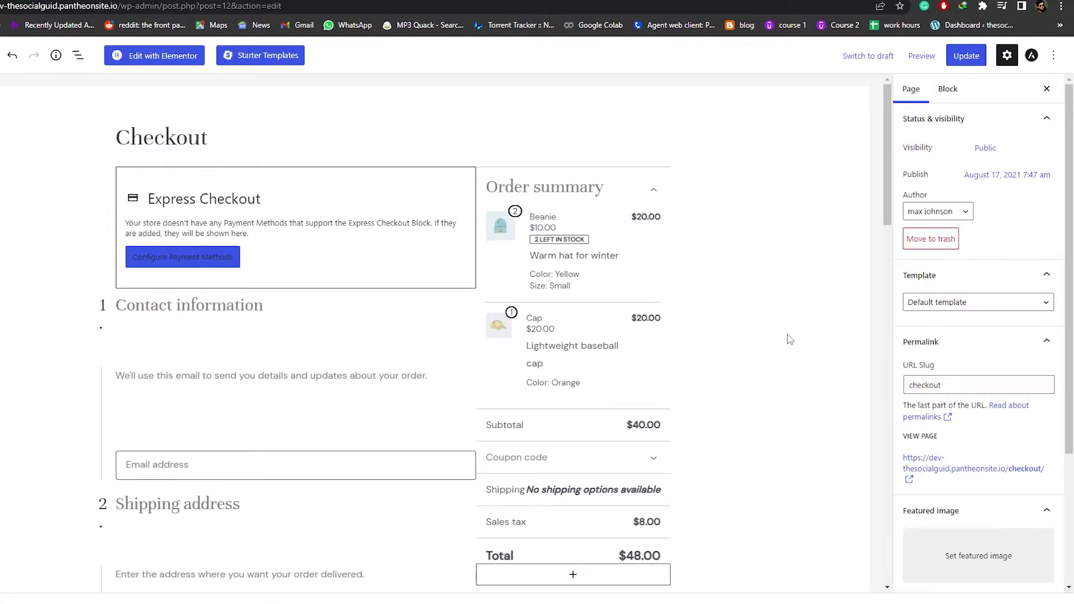
{"action": "scroll", "coordinate": [762, 337], "scroll_direction": "down", "scroll_amount": 9}
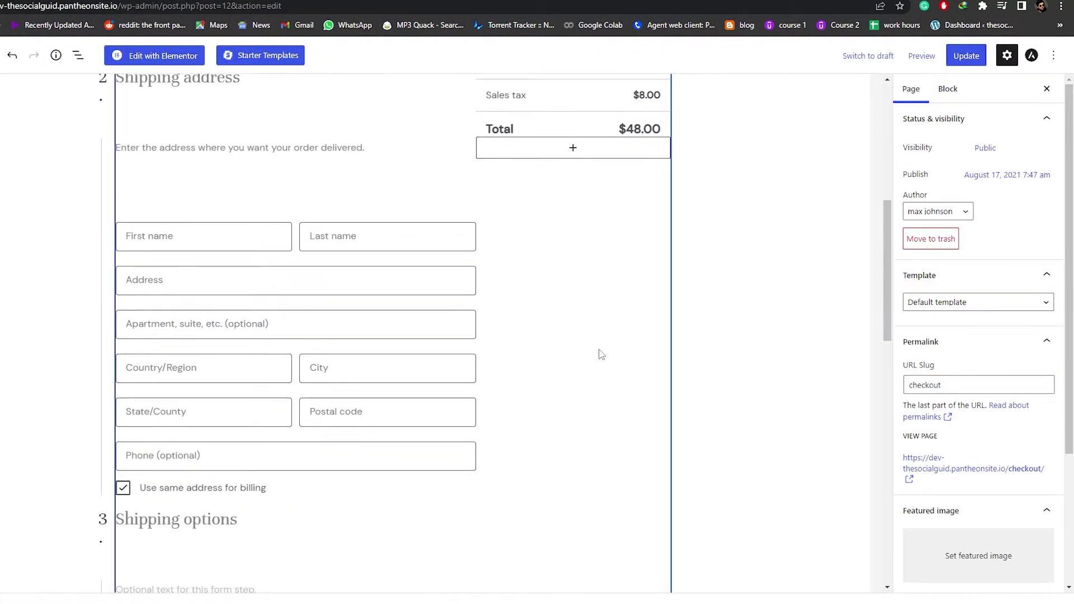
- Examine the Checkout block's form from Express Checkout and contact information through shipping and payment options, along with the order summary
{"action": "scroll", "coordinate": [437, 376], "scroll_direction": "up", "scroll_amount": 9}
{"action": "scroll", "coordinate": [437, 376], "scroll_direction": "down", "scroll_amount": 2}
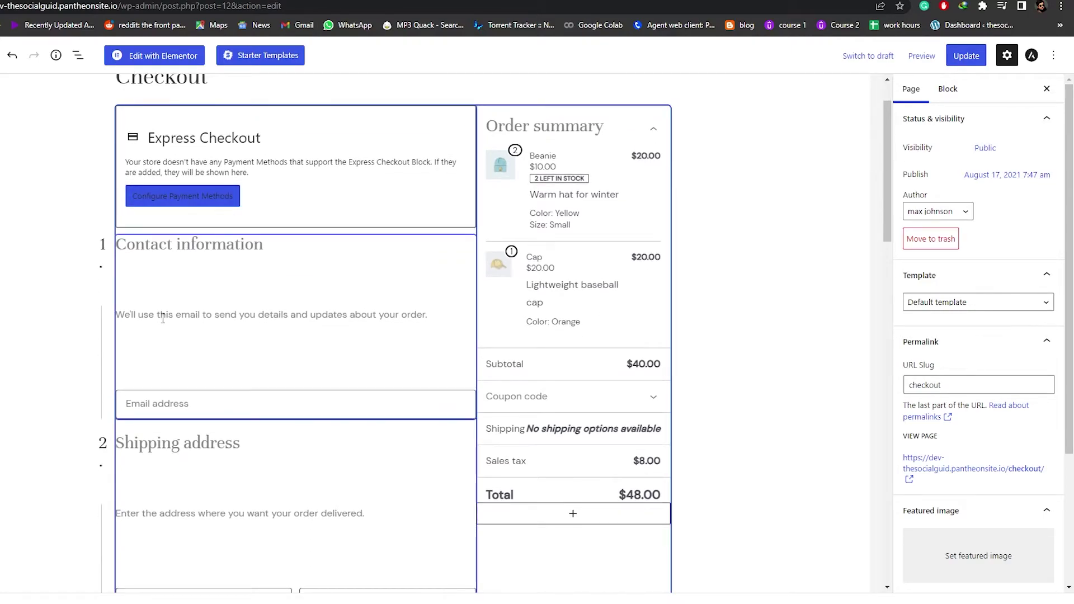
{"action": "scroll", "coordinate": [247, 357], "scroll_direction": "down", "scroll_amount": 4}
{"action": "scroll", "coordinate": [240, 355], "scroll_direction": "up", "scroll_amount": 6}
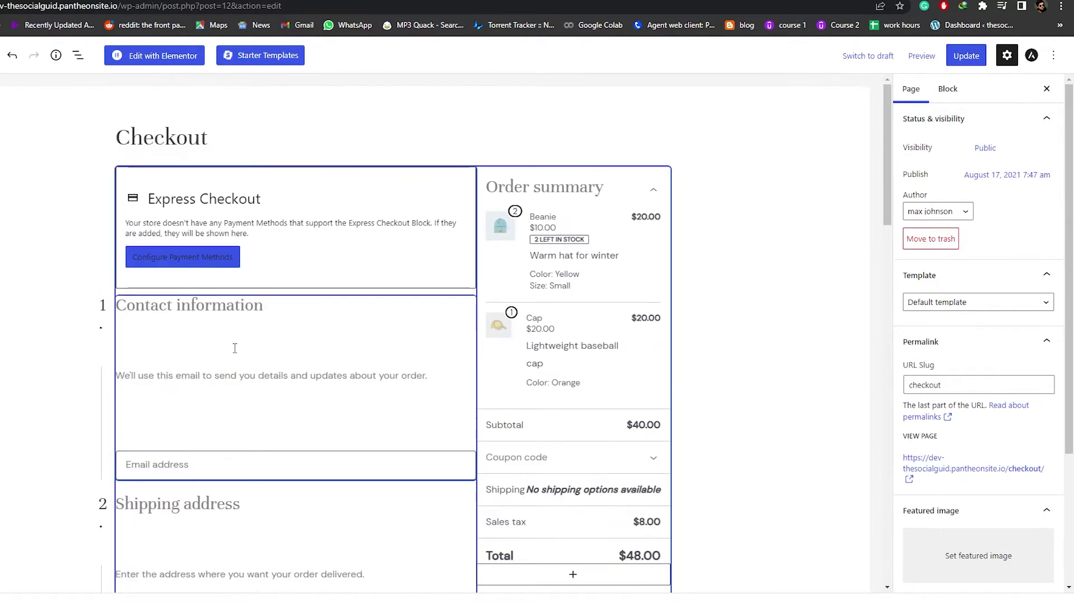
{"action": "scroll", "coordinate": [191, 290], "scroll_direction": "down", "scroll_amount": 4}
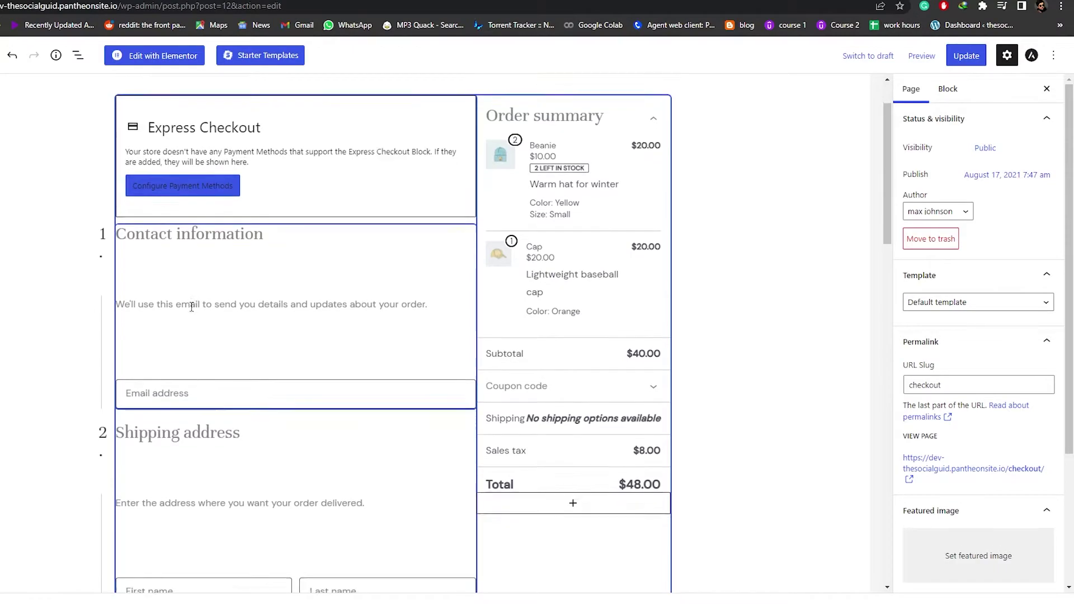
{"action": "scroll", "coordinate": [192, 307], "scroll_direction": "down", "scroll_amount": 13}
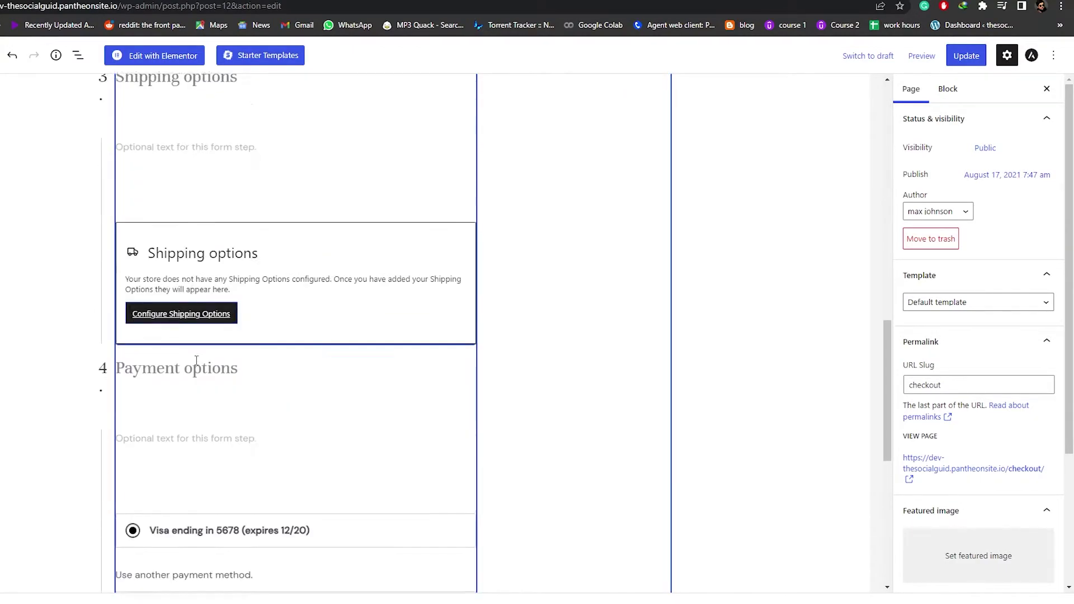
{"action": "scroll", "coordinate": [211, 395], "scroll_direction": "down", "scroll_amount": 2}
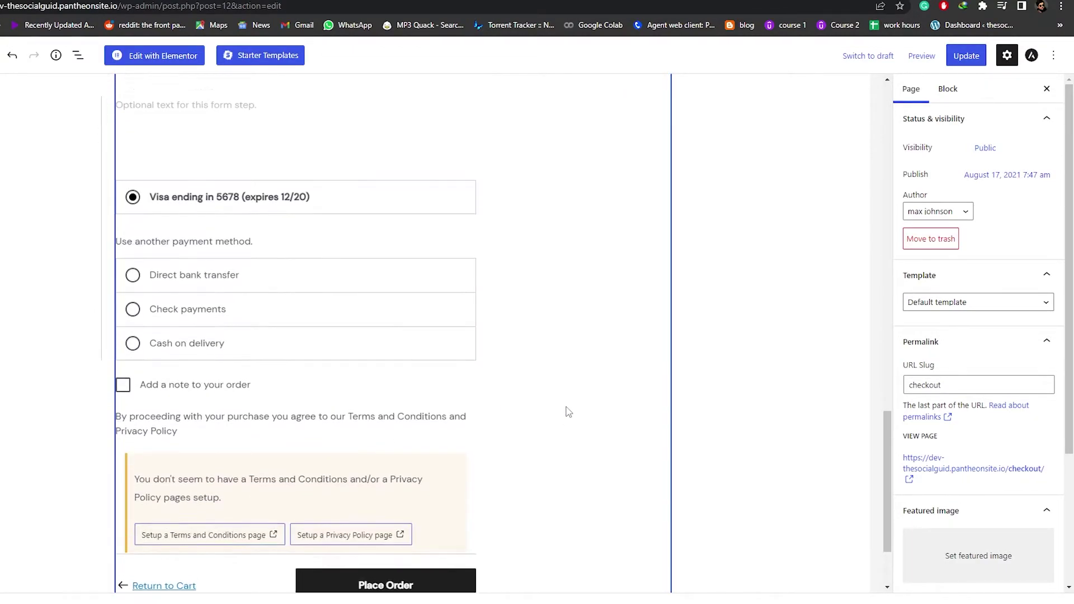
{"action": "scroll", "coordinate": [559, 405], "scroll_direction": "up", "scroll_amount": 16}
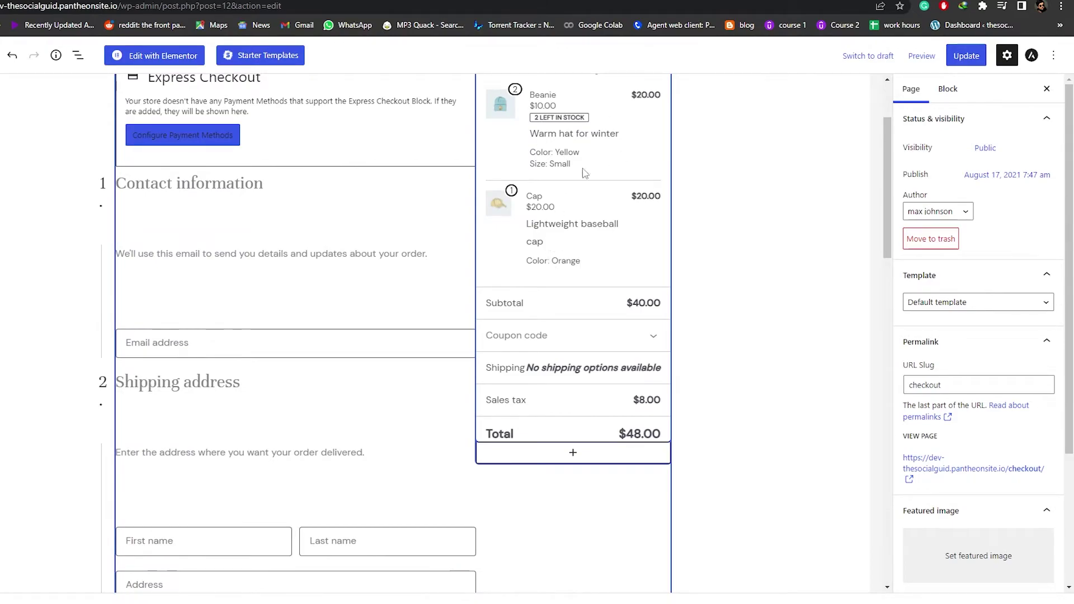
{"action": "scroll", "coordinate": [604, 304], "scroll_direction": "up", "scroll_amount": 2}
{"action": "scroll", "coordinate": [615, 335], "scroll_direction": "down", "scroll_amount": 5}
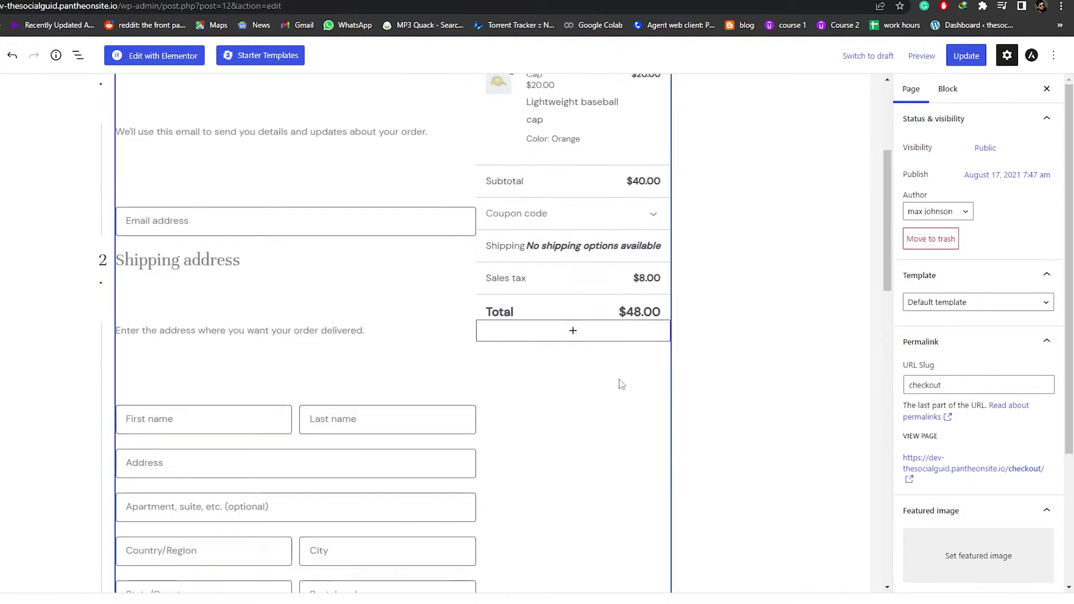
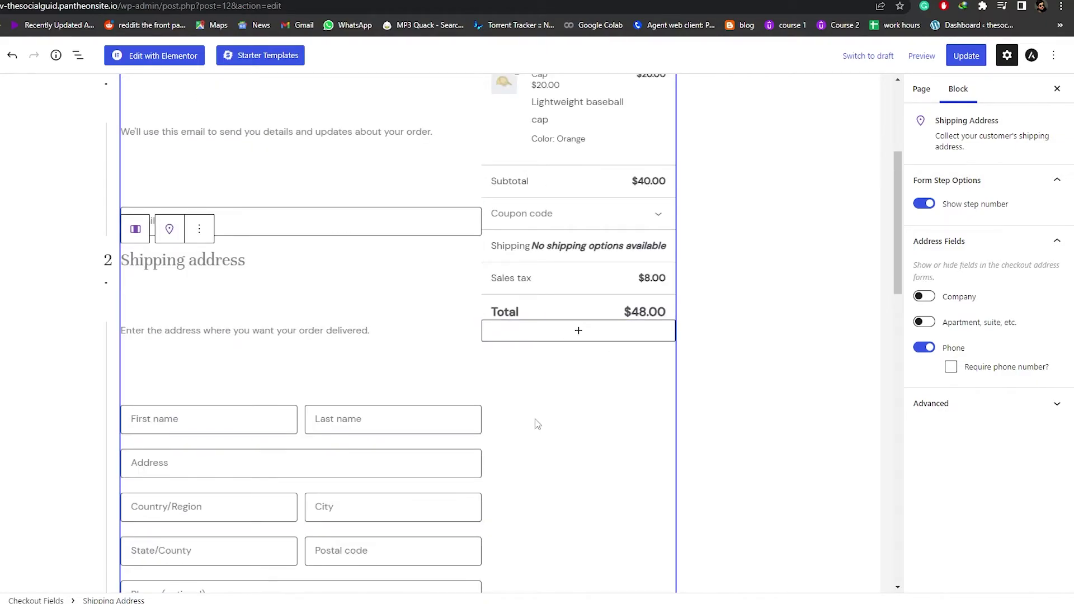
- Make the phone number required in the Shipping Address block and try switching its apartment and company fields on and off
{"action": "scroll", "coordinate": [537, 424], "scroll_direction": "down", "scroll_amount": 3}
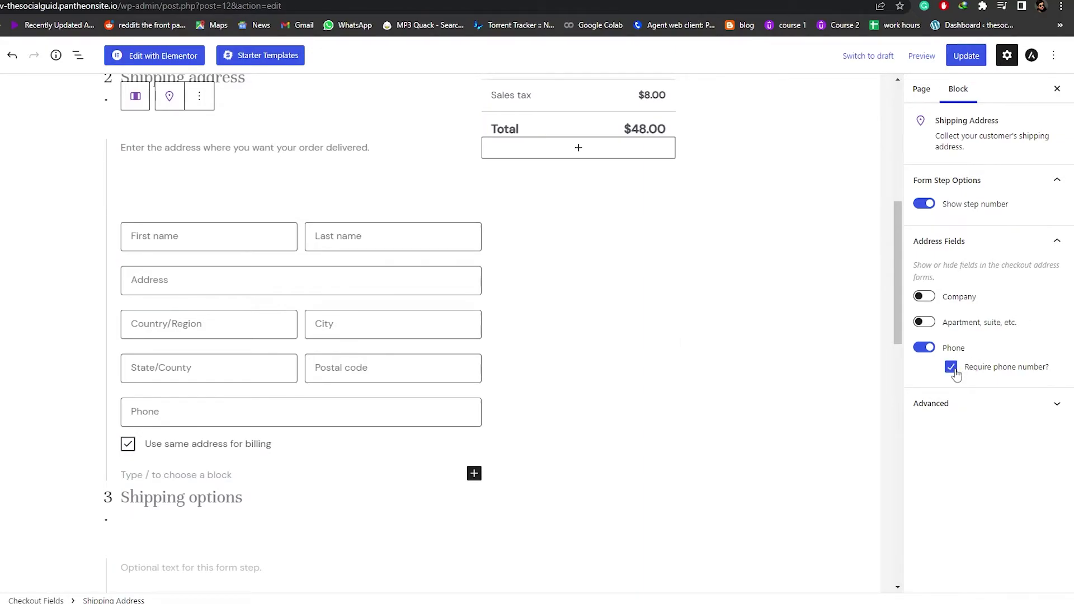
{"action": "left_click", "coordinate": [923, 323]}
{"action": "left_click", "coordinate": [924, 323]}
{"action": "left_click", "coordinate": [926, 299]}
{"action": "left_click", "coordinate": [926, 299]}
- Inspect the block settings of the Shipping Options and Payment Options sections in the checkout form
{"action": "scroll", "coordinate": [823, 354], "scroll_direction": "down", "scroll_amount": 5}
{"action": "left_click", "coordinate": [276, 272]}
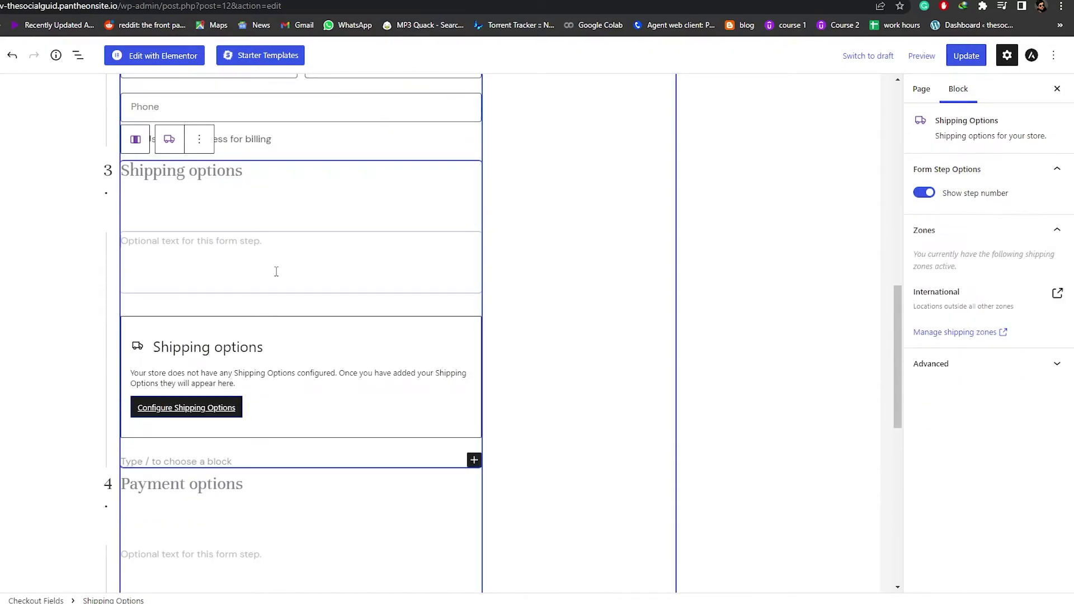
{"action": "scroll", "coordinate": [331, 390], "scroll_direction": "down", "scroll_amount": 1}
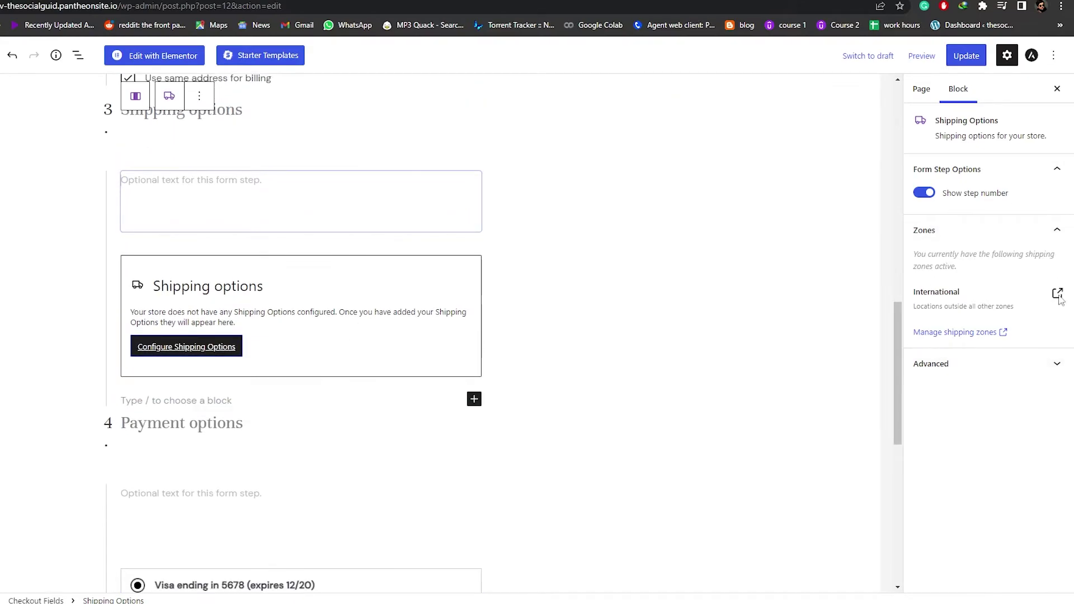
{"action": "left_click", "coordinate": [307, 430]}
{"action": "scroll", "coordinate": [309, 435], "scroll_direction": "down", "scroll_amount": 1}
{"action": "scroll", "coordinate": [308, 435], "scroll_direction": "down", "scroll_amount": 5}
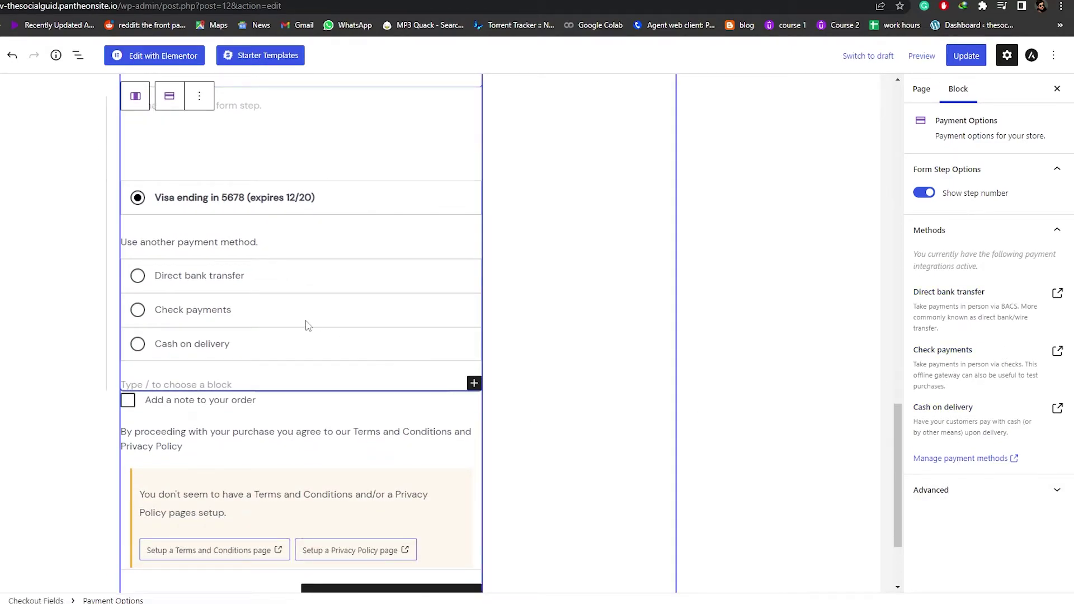
{"action": "scroll", "coordinate": [213, 348], "scroll_direction": "down", "scroll_amount": 2}
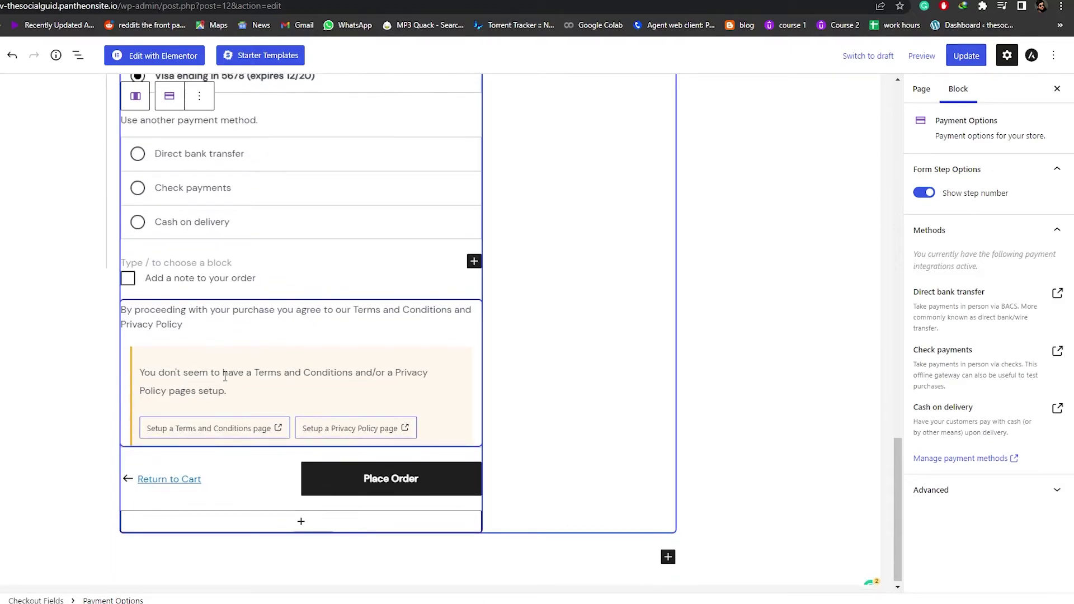
- Inspect the block settings of the Actions section with the Place Order button and of the Order Summary
{"action": "left_click", "coordinate": [479, 454]}
{"action": "scroll", "coordinate": [583, 410], "scroll_direction": "up", "scroll_amount": 15}
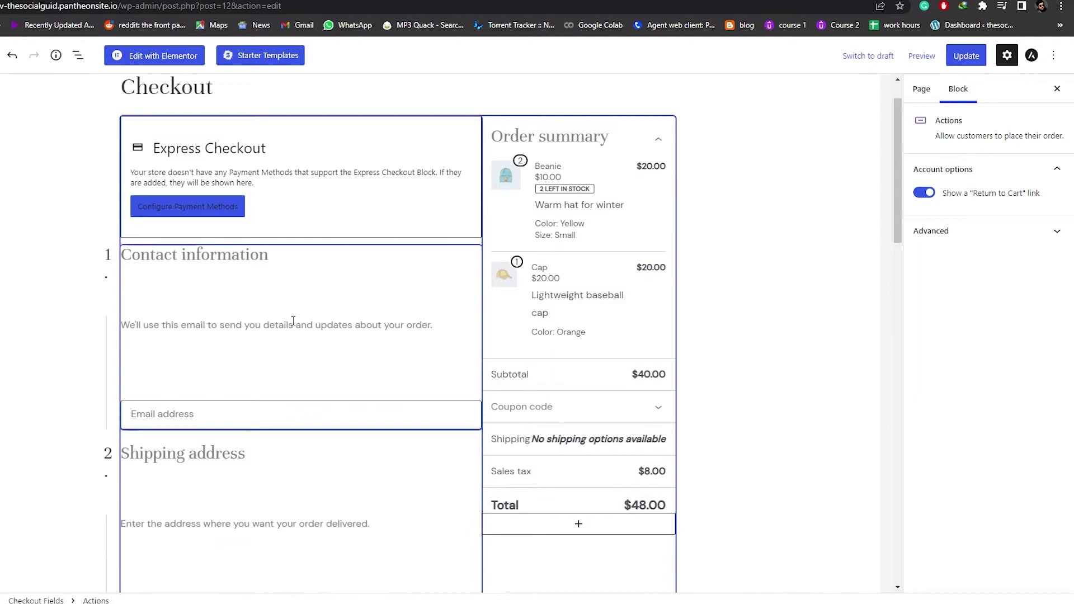
{"action": "left_click", "coordinate": [594, 371]}
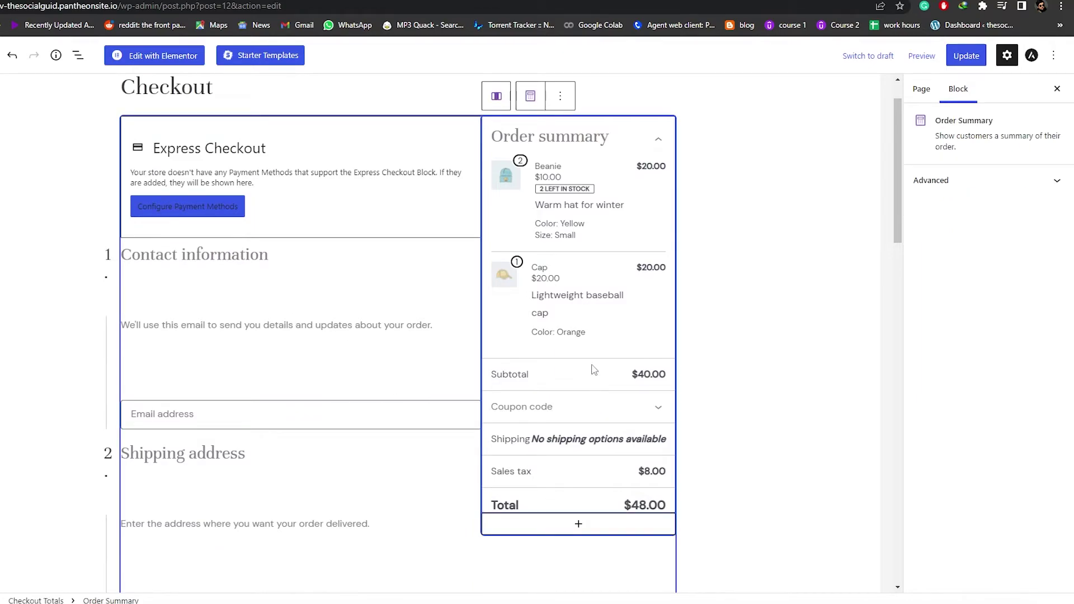
{"action": "scroll", "coordinate": [376, 379], "scroll_direction": "down", "scroll_amount": 8}
{"action": "scroll", "coordinate": [314, 336], "scroll_direction": "up", "scroll_amount": 3}
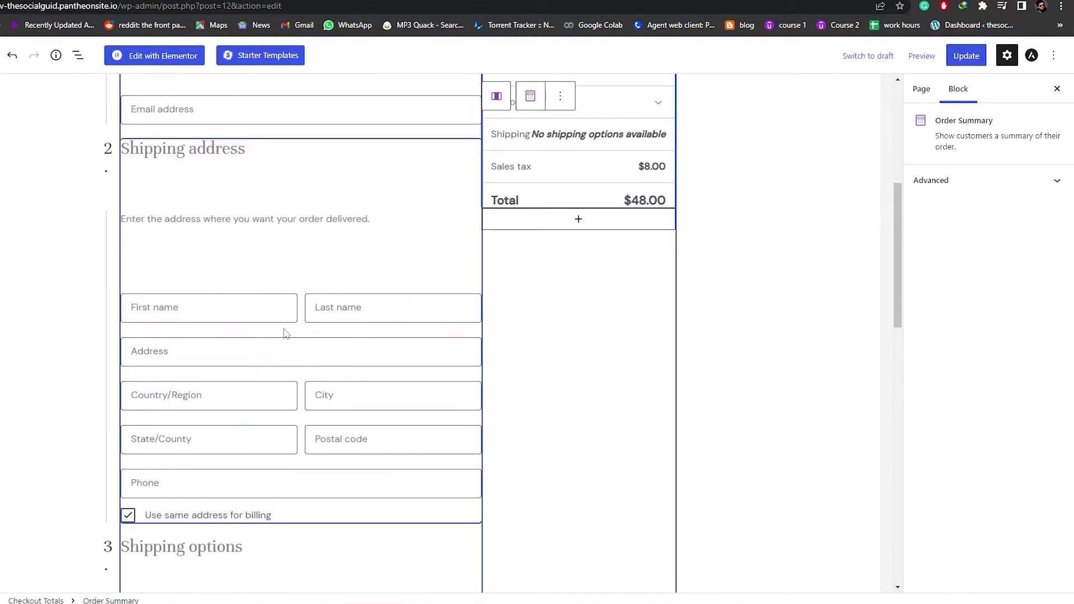
- Hide the Phone field in the Shipping Address block and update the Checkout page
{"action": "left_click", "coordinate": [267, 235]}
{"action": "left_click", "coordinate": [925, 349]}
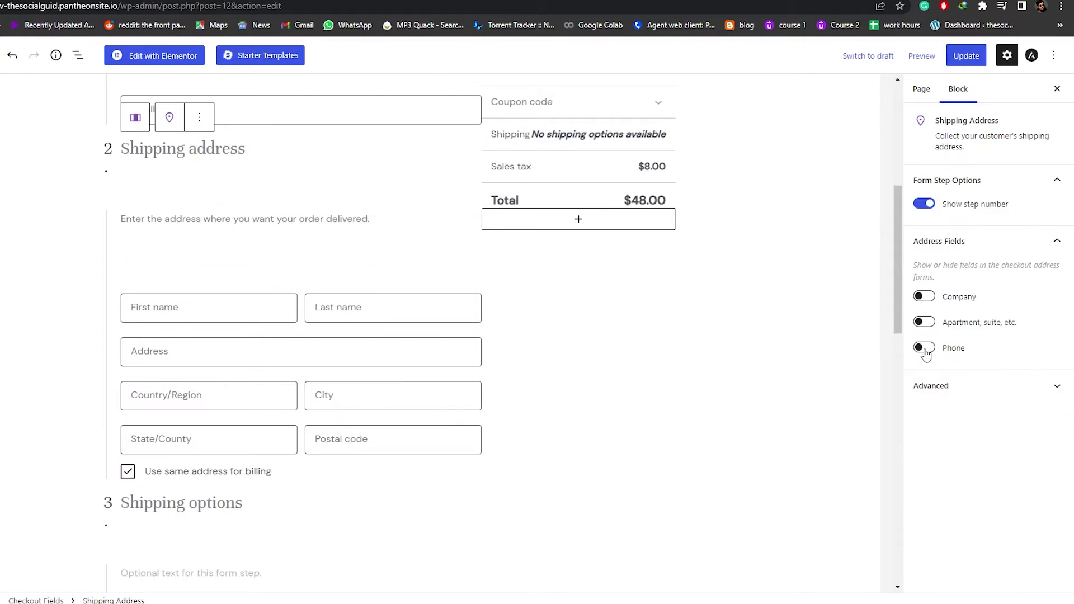
{"action": "scroll", "coordinate": [167, 474], "scroll_direction": "up", "scroll_amount": 5}
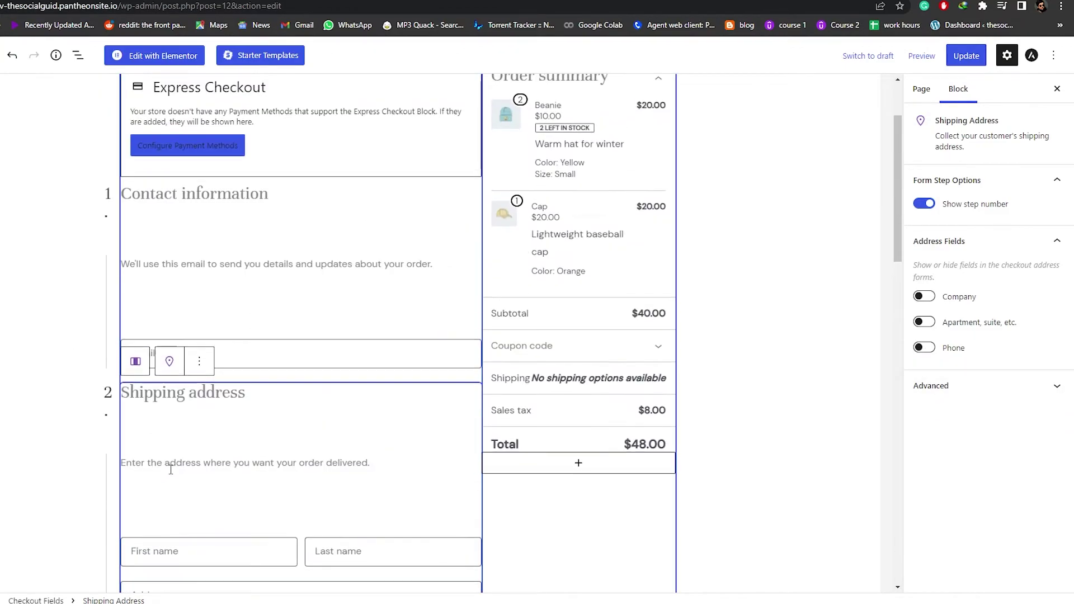
{"action": "scroll", "coordinate": [324, 424], "scroll_direction": "down", "scroll_amount": 14}
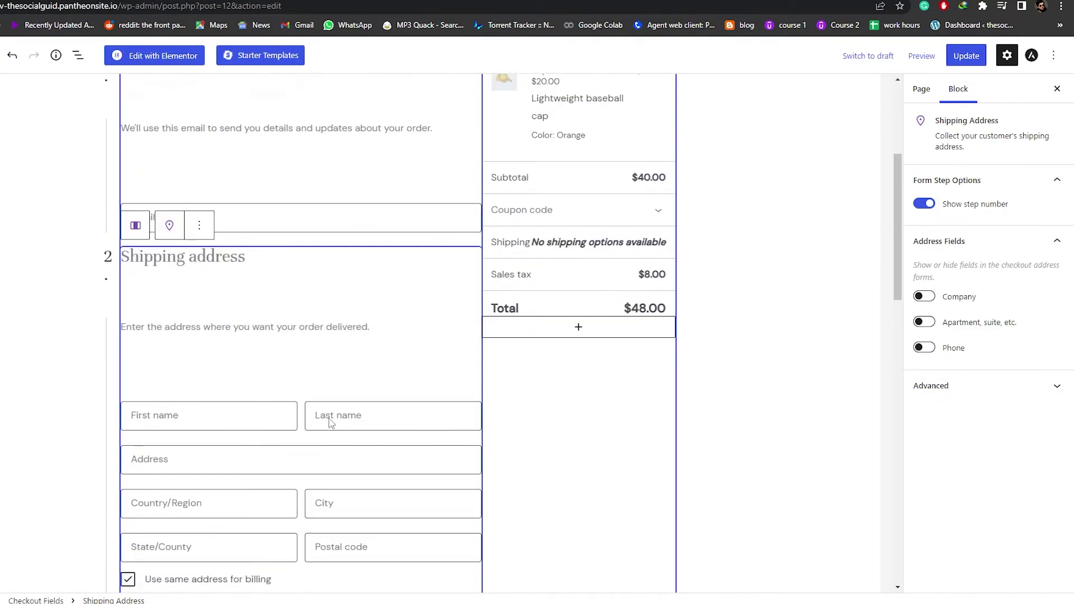
{"action": "scroll", "coordinate": [391, 380], "scroll_direction": "up", "scroll_amount": 3}
{"action": "left_click", "coordinate": [972, 54]}
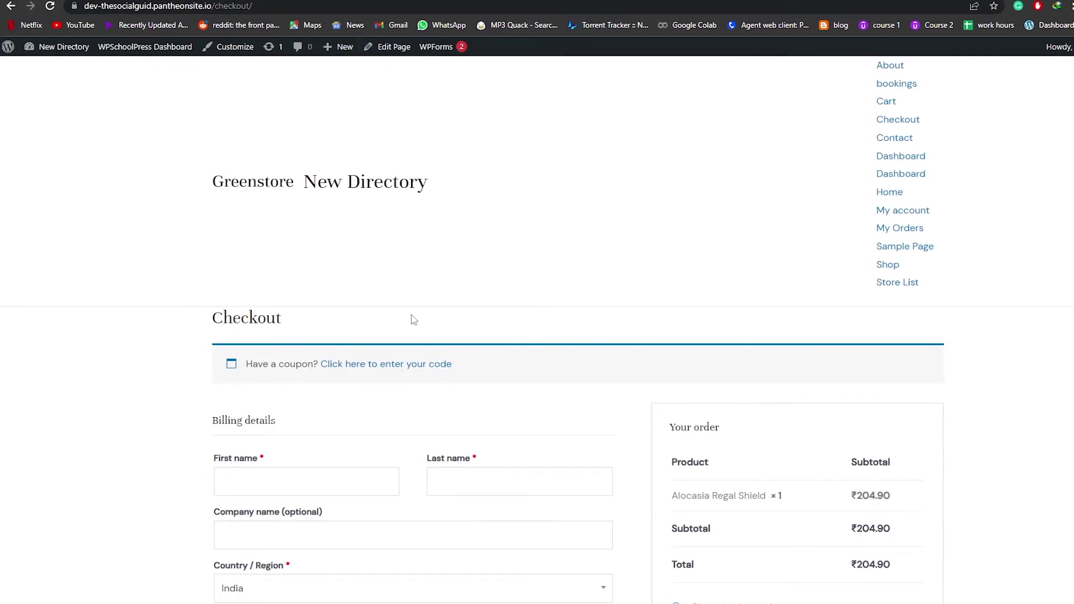
- Reload the store's checkout page and review the contact, billing address, payment options and order summary sections
{"action": "scroll", "coordinate": [457, 292], "scroll_direction": "down", "scroll_amount": 4}
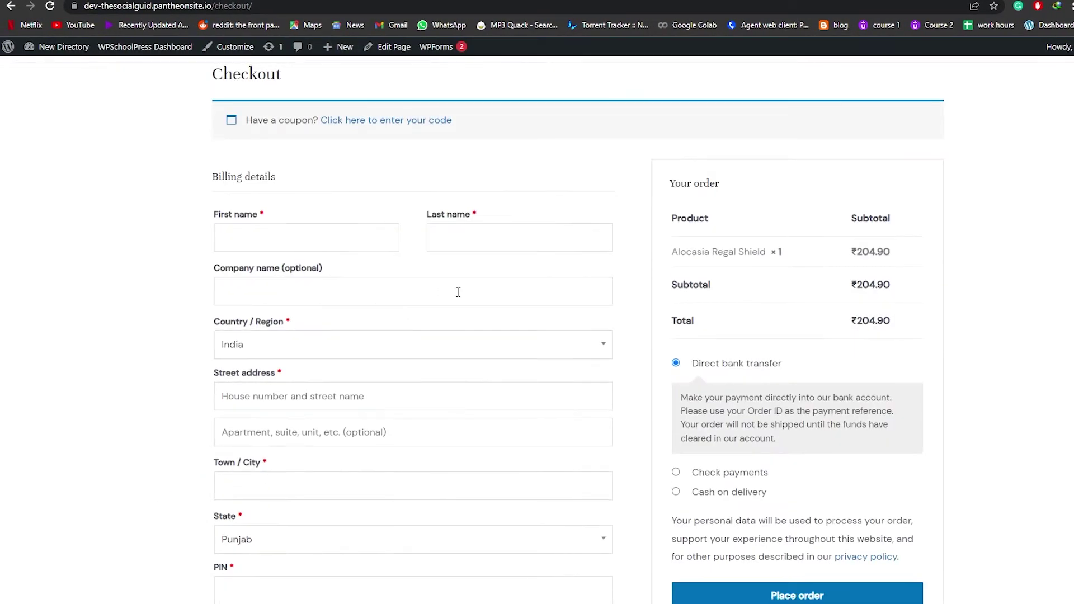
{"action": "left_click", "coordinate": [49, 6]}
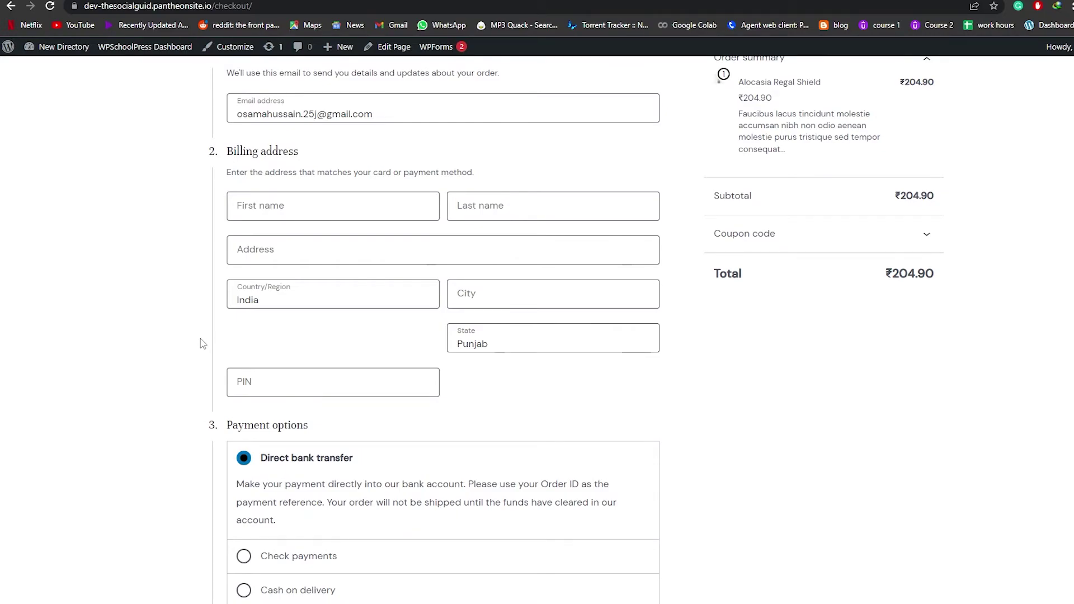
{"action": "scroll", "coordinate": [200, 340], "scroll_direction": "up", "scroll_amount": 3}
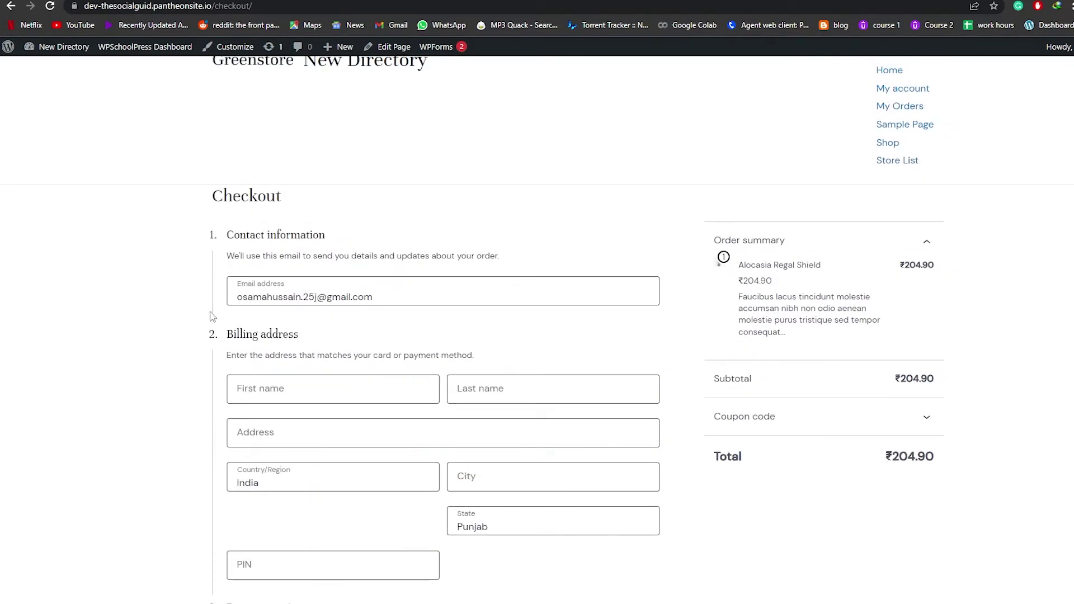
{"action": "scroll", "coordinate": [358, 280], "scroll_direction": "down", "scroll_amount": 1}
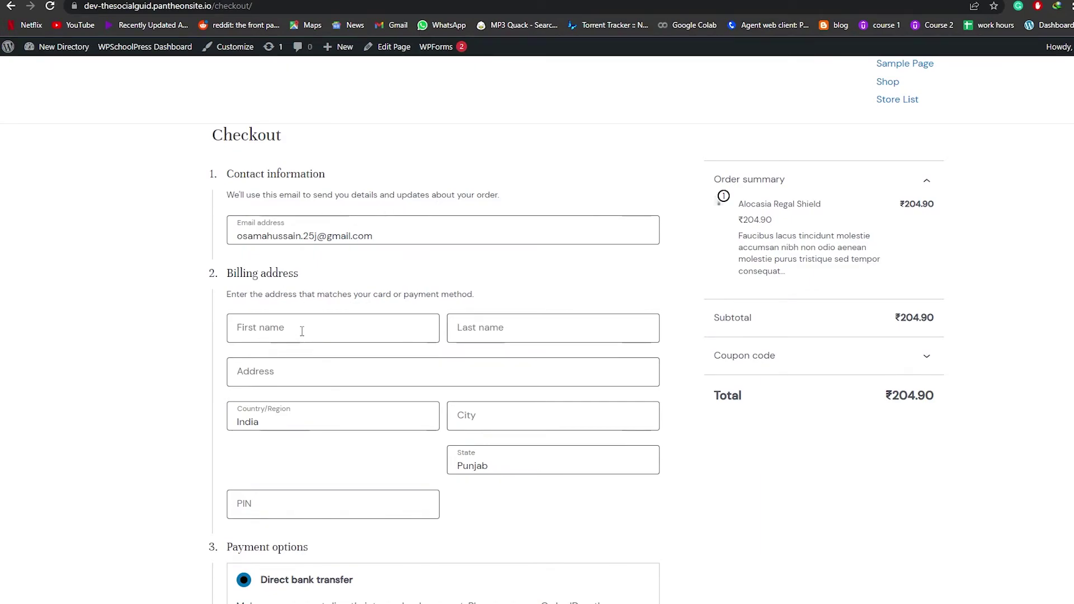
{"action": "scroll", "coordinate": [302, 343], "scroll_direction": "down", "scroll_amount": 5}
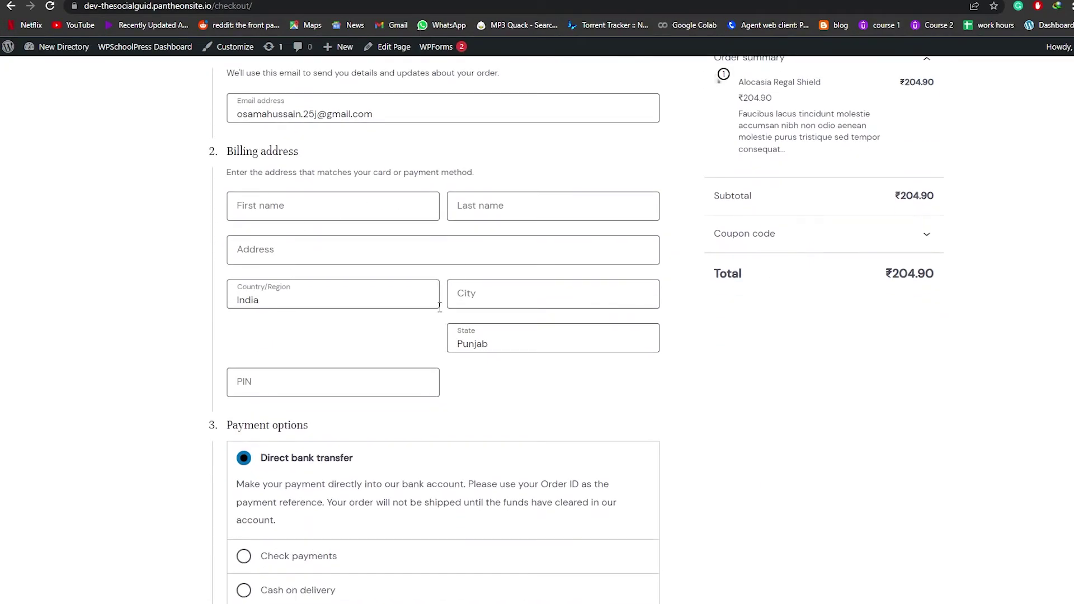
{"action": "scroll", "coordinate": [470, 397], "scroll_direction": "up", "scroll_amount": 5}
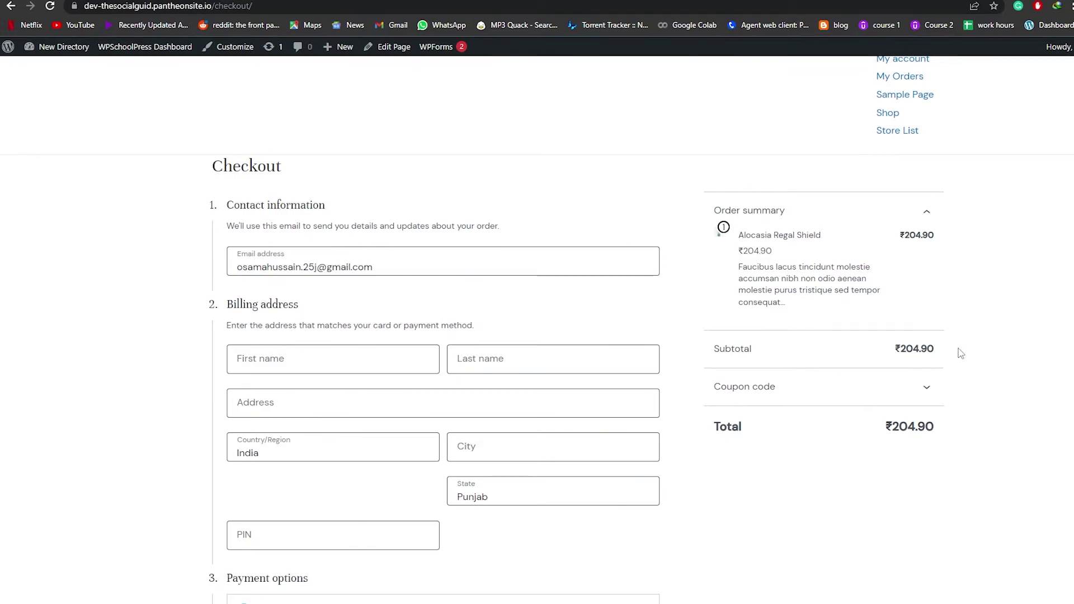
{"action": "scroll", "coordinate": [862, 363], "scroll_direction": "down", "scroll_amount": 2}
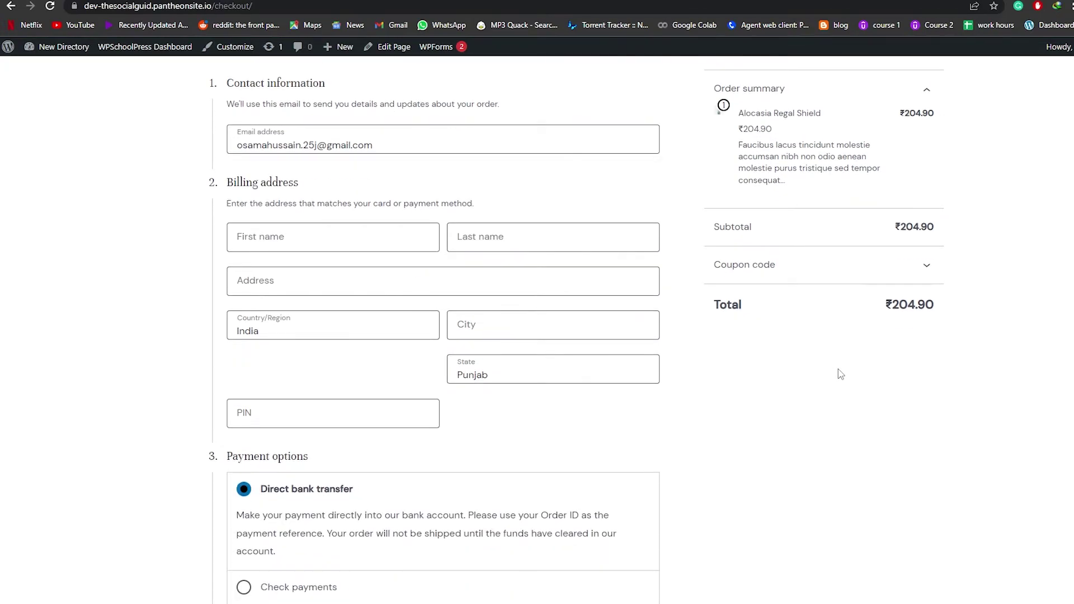
{"action": "scroll", "coordinate": [839, 373], "scroll_direction": "up", "scroll_amount": 4}
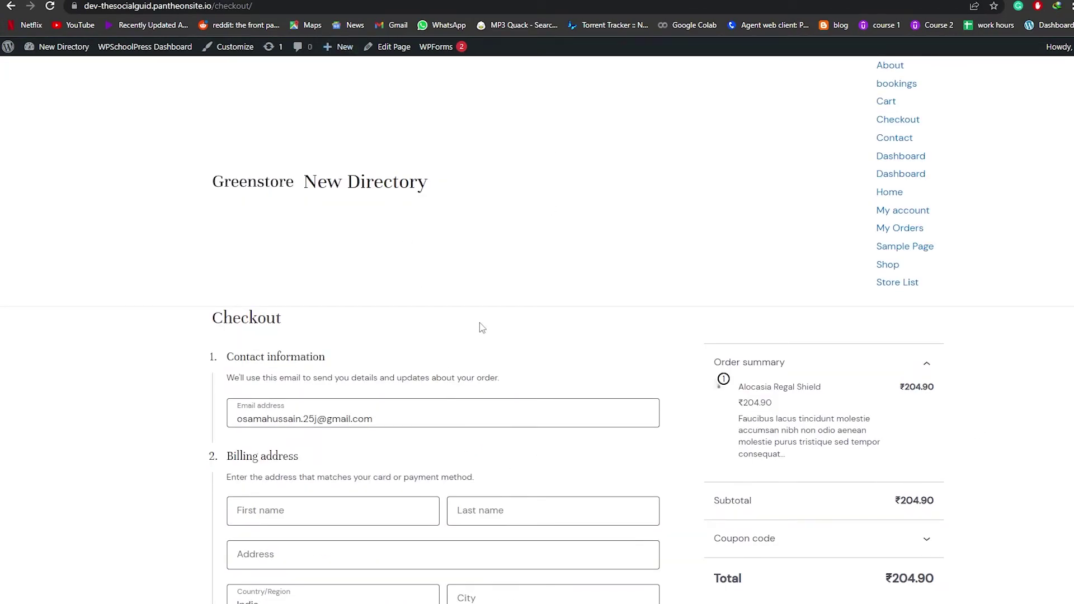
{"action": "scroll", "coordinate": [482, 328], "scroll_direction": "down", "scroll_amount": 1}
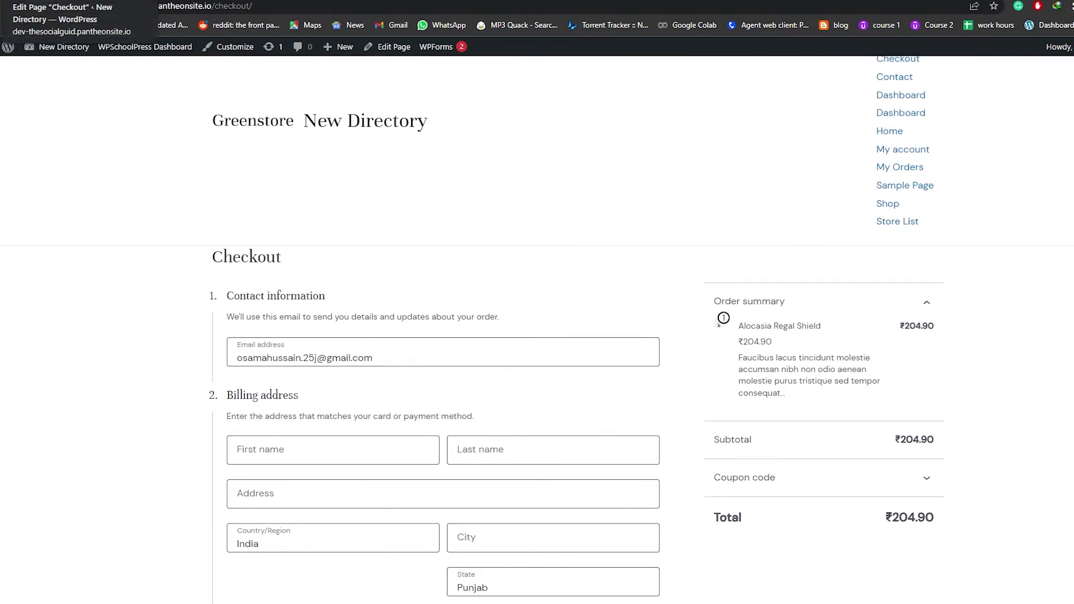
{"action": "scroll", "coordinate": [628, 412], "scroll_direction": "down", "scroll_amount": 2}
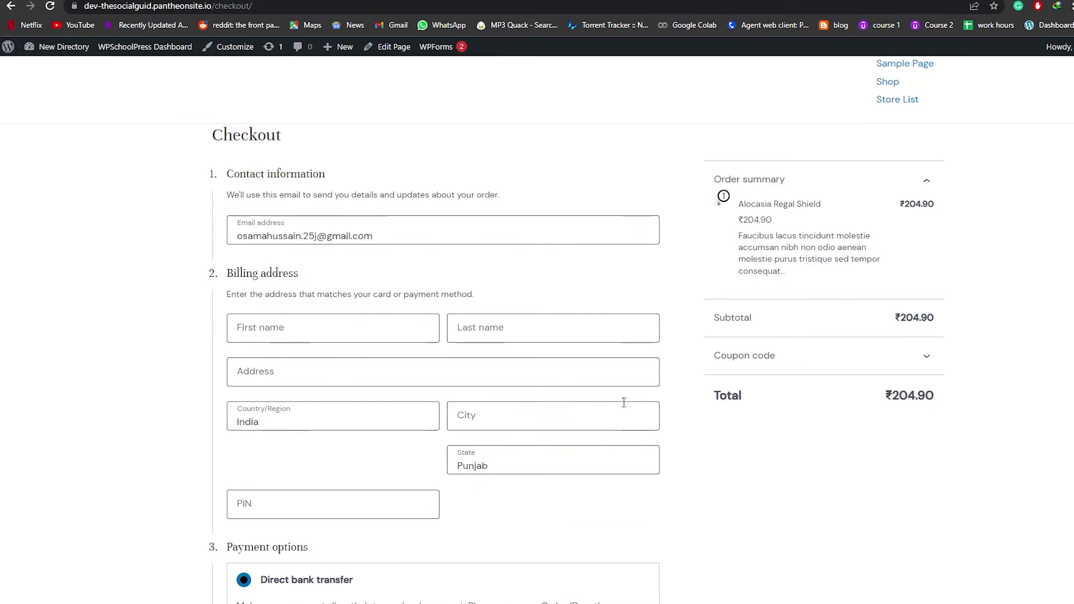
{"action": "scroll", "coordinate": [480, 299], "scroll_direction": "down", "scroll_amount": 2}
{"action": "scroll", "coordinate": [371, 300], "scroll_direction": "up", "scroll_amount": 4}
- Switch back to the Checkout page editor and return from there to the WordPress Dashboard
{"action": "key", "text": "ctrl+Tab"}
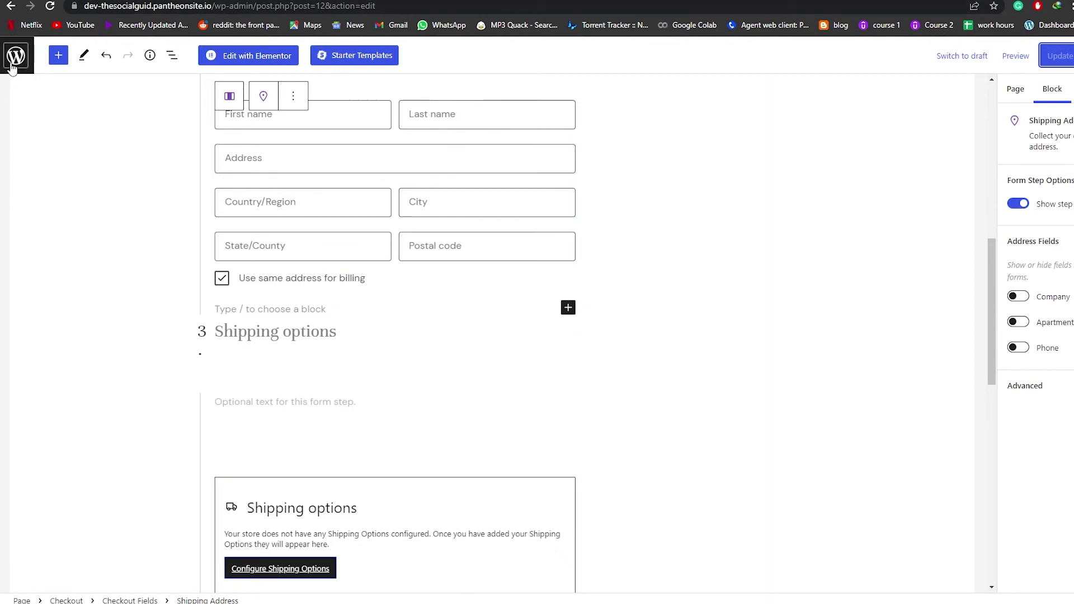
{"action": "right_click", "coordinate": [16, 6]}
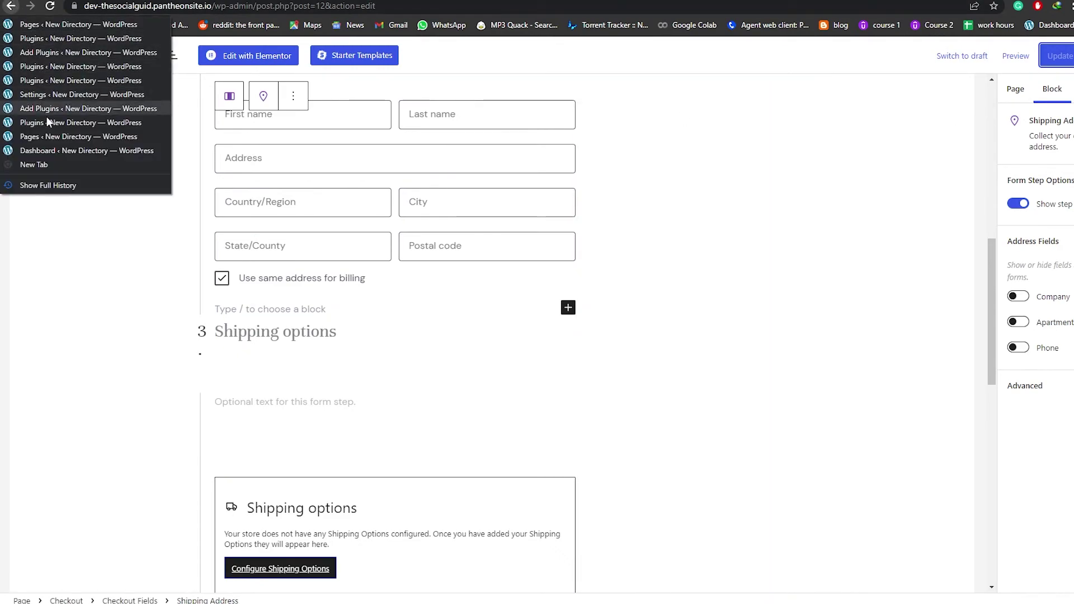
{"action": "left_click", "coordinate": [52, 150]}
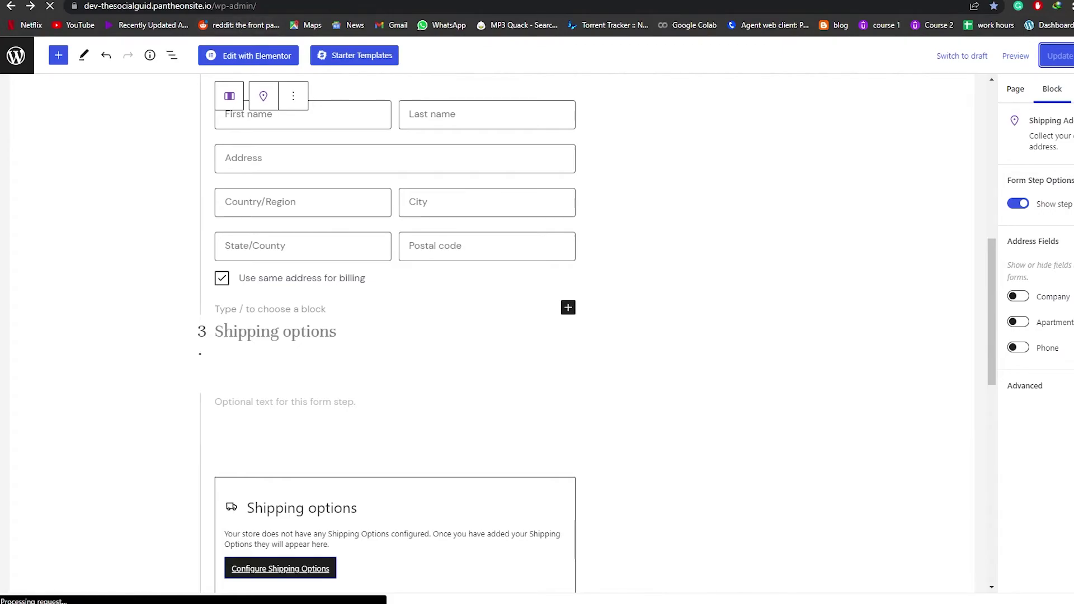
- Look over the store's finished checkout page once more
{"action": "scroll", "coordinate": [435, 591], "scroll_direction": "down", "scroll_amount": 8}
{"action": "scroll", "coordinate": [525, 580], "scroll_direction": "up", "scroll_amount": 10}
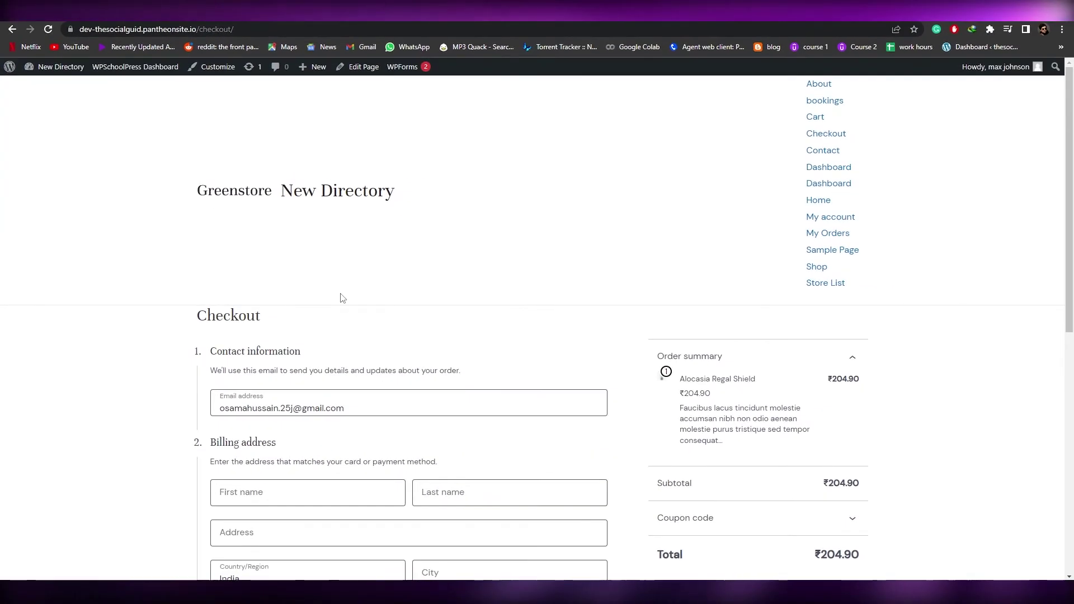